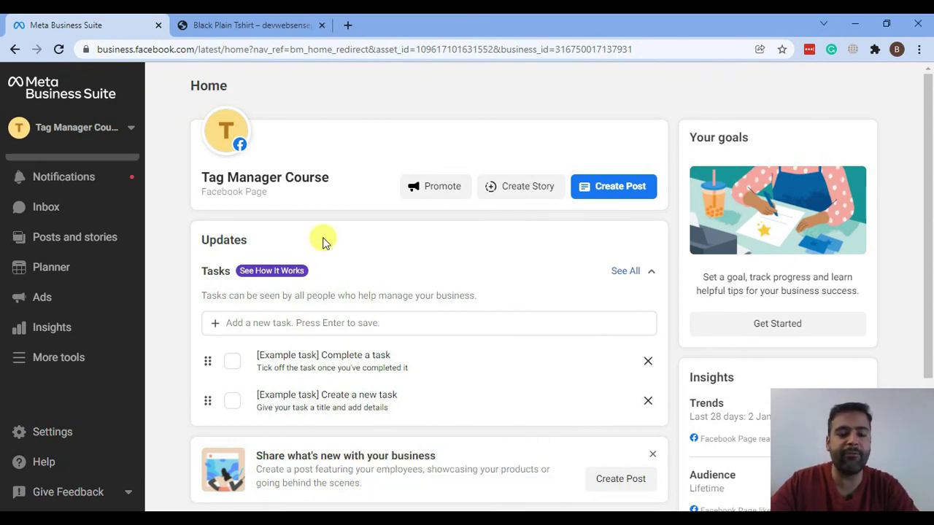
# Step: In Events Manager, start the manual Meta pixel code install, then bring up the Black Plain Tshirt page
pyautogui.click(51, 368)
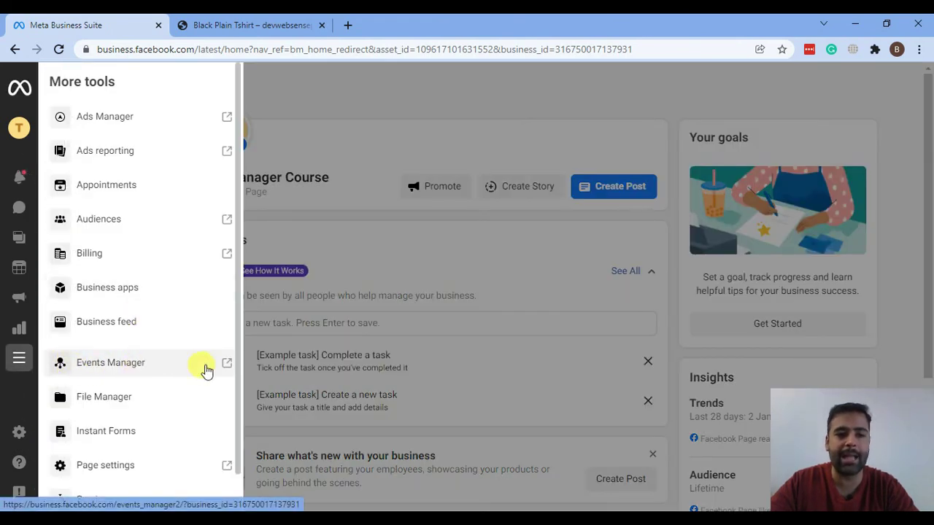
pyautogui.click(159, 370)
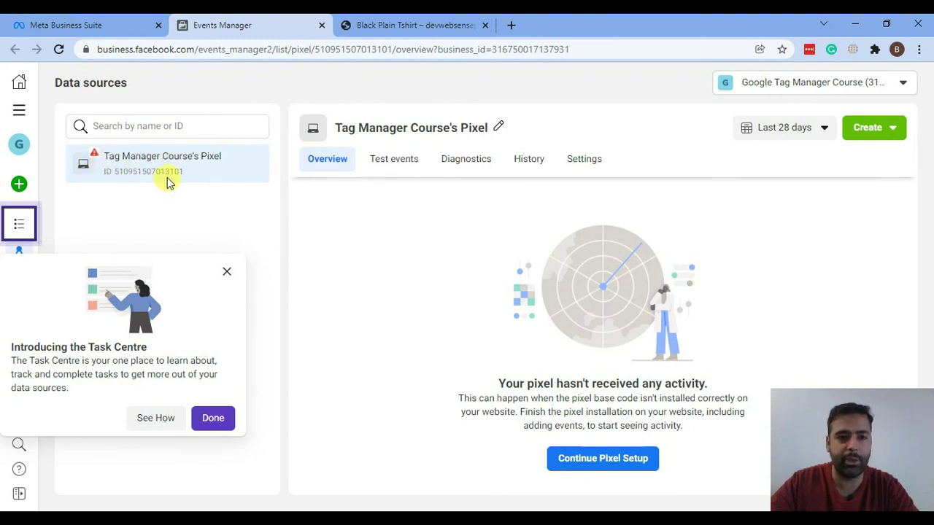
pyautogui.click(226, 271)
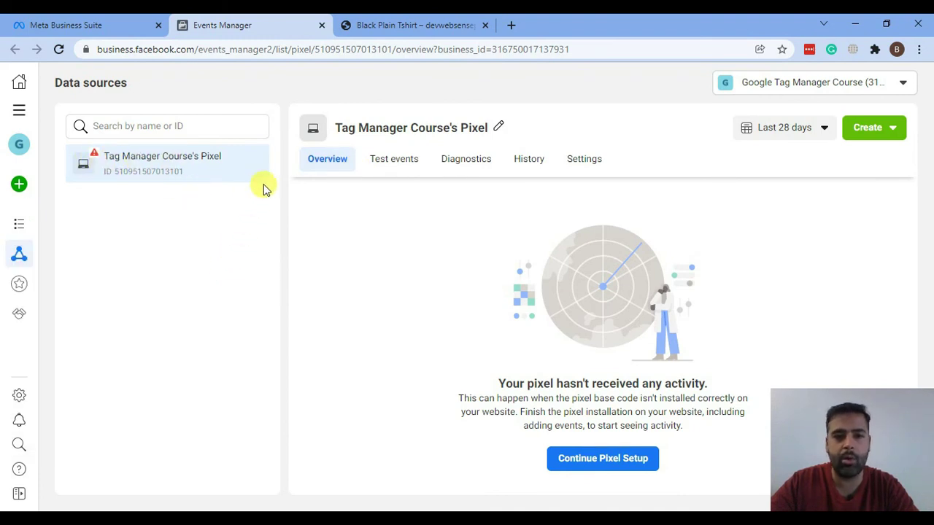
pyautogui.click(601, 464)
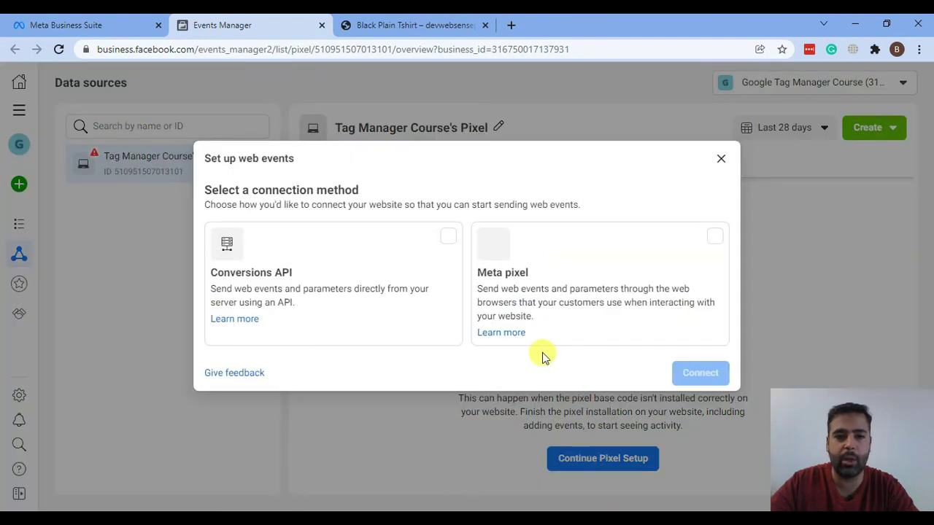
pyautogui.click(507, 257)
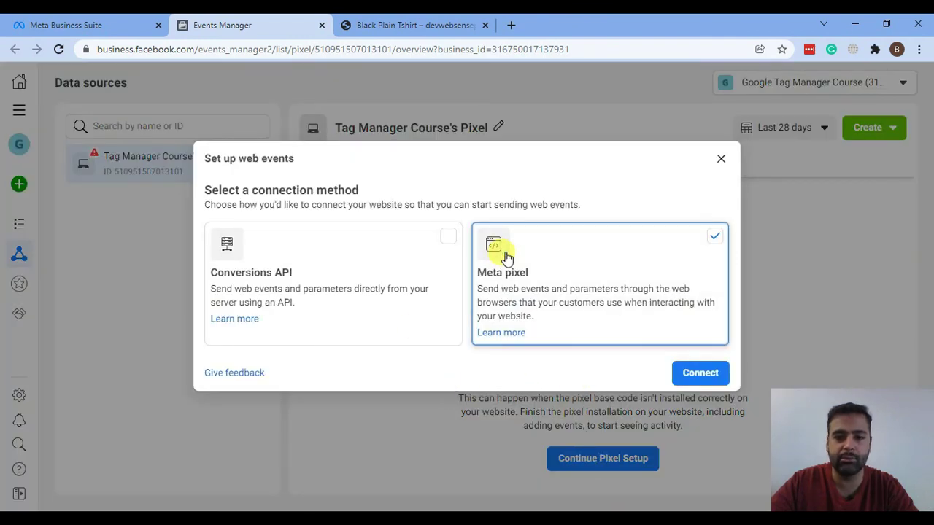
pyautogui.click(703, 374)
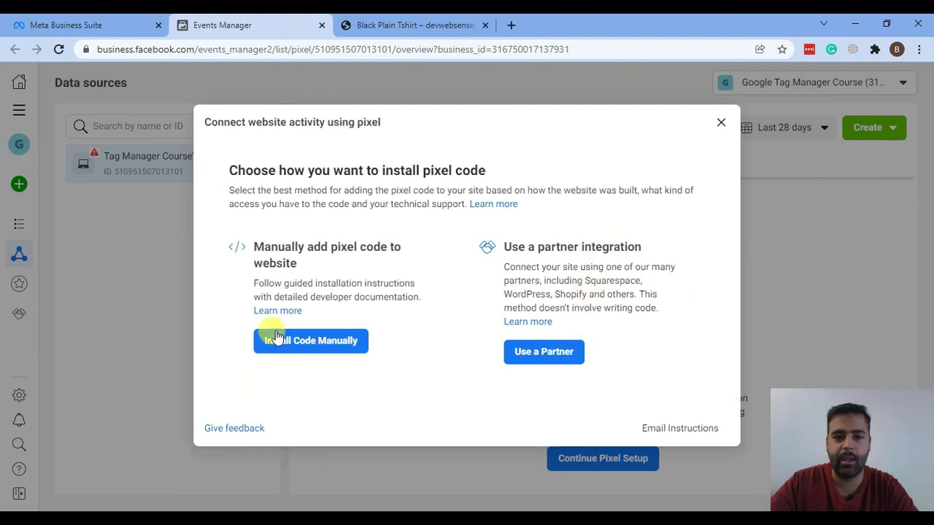
pyautogui.click(270, 344)
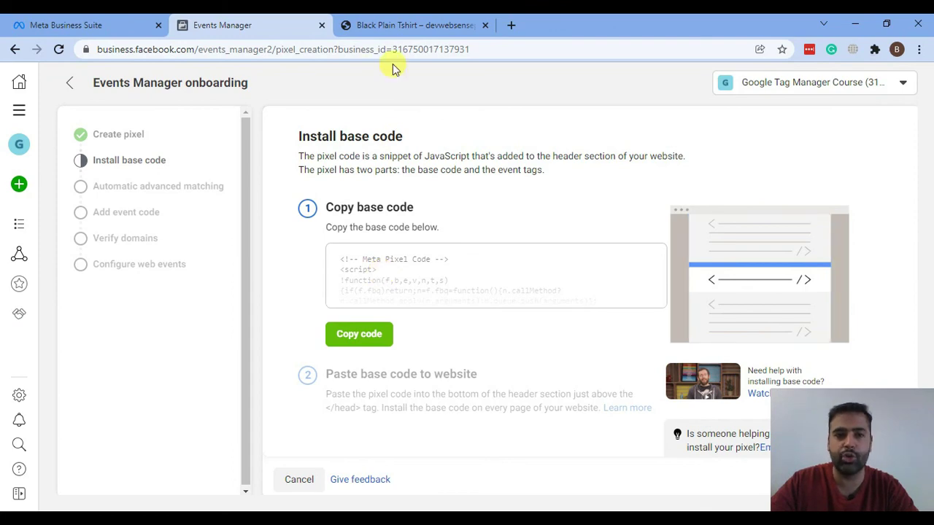
pyautogui.click(398, 24)
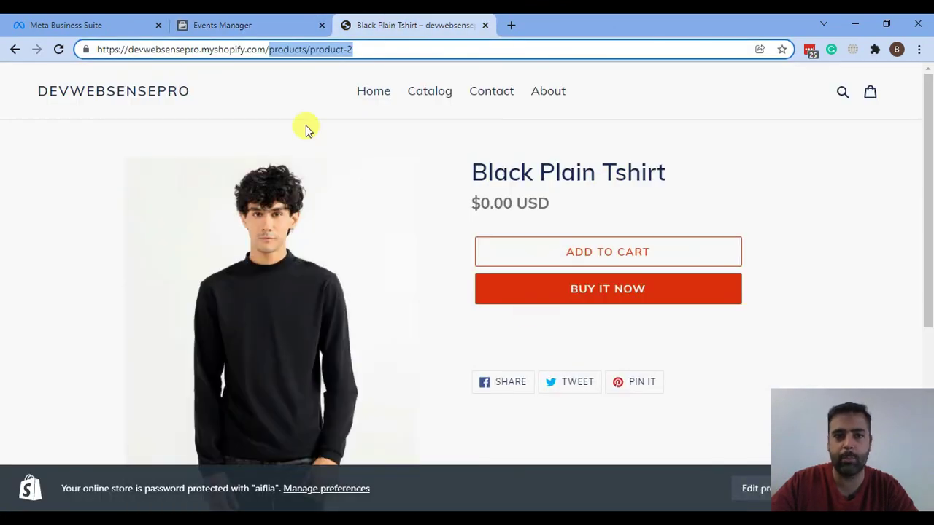
# Step: Leave the product page and get to the devwebsensepro.myshopify container's Tags list in Tag Manager
pyautogui.click(235, 25)
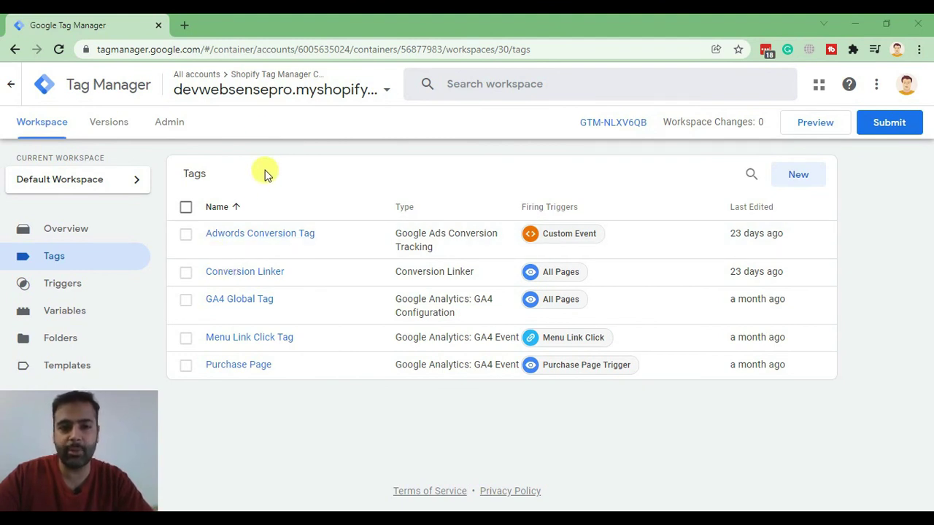
# Step: Create a new tag named 'Facebook Pixel - Global' and bring up its tag type list
pyautogui.click(797, 176)
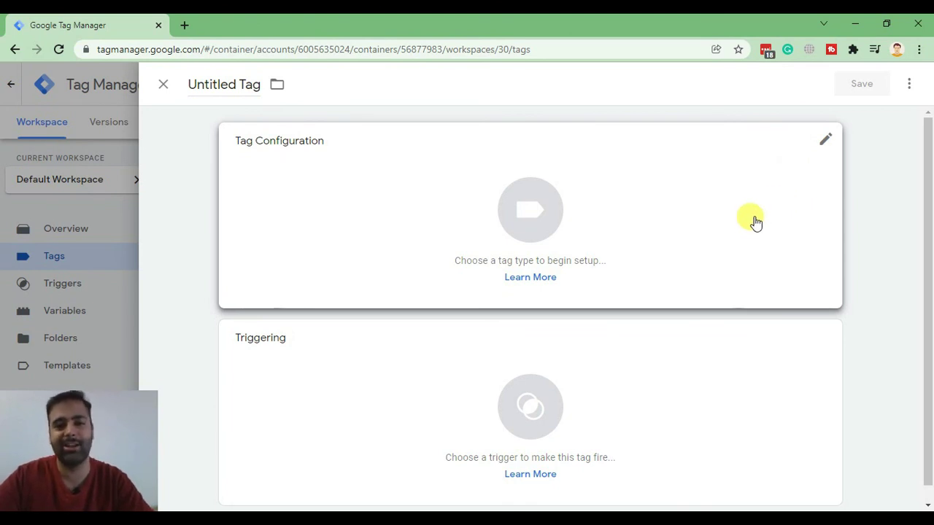
pyautogui.click(242, 86)
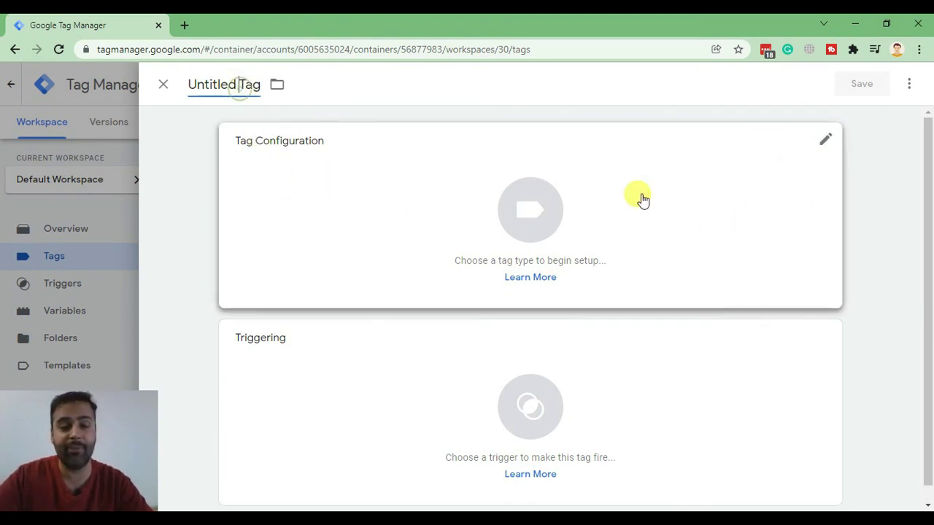
pyautogui.hotkey('ctrl', 'a')
pyautogui.write('Fa')
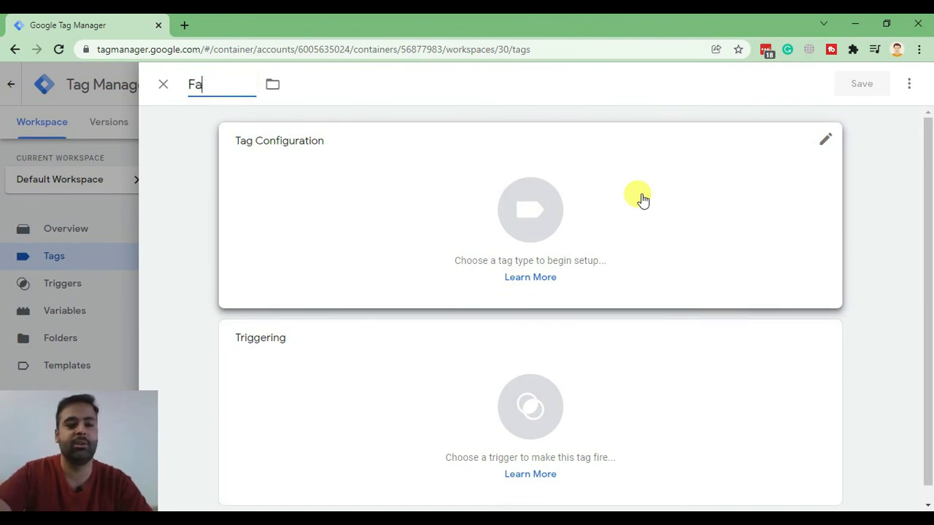
pyautogui.write('cebook Pixel - ')
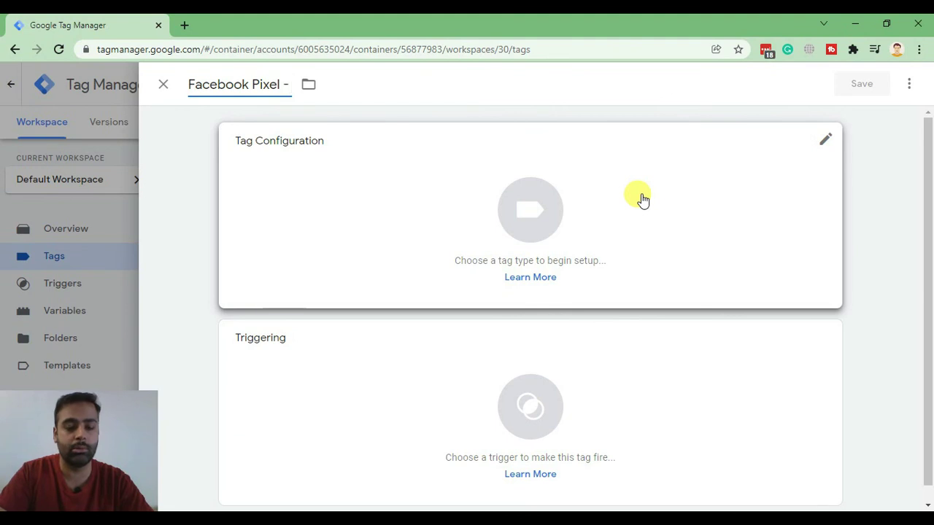
pyautogui.write('Global')
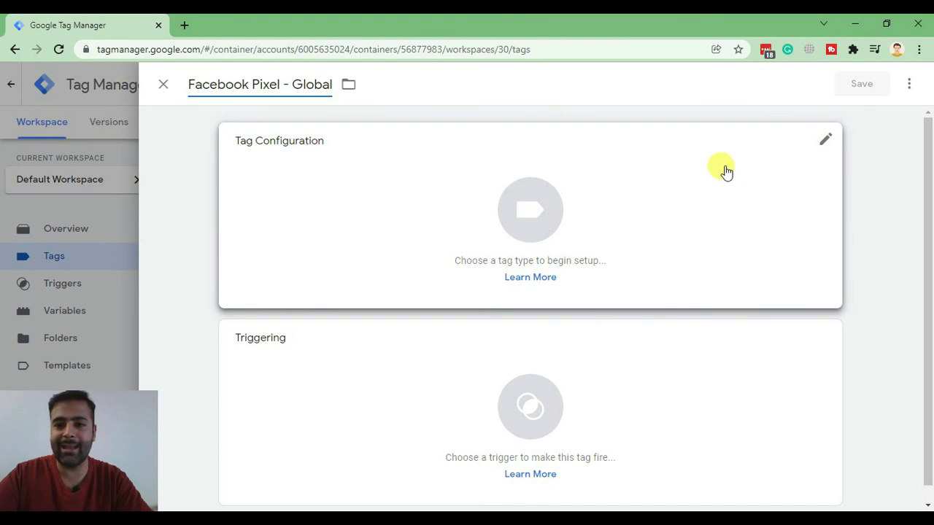
pyautogui.click(825, 141)
pyautogui.click(538, 297)
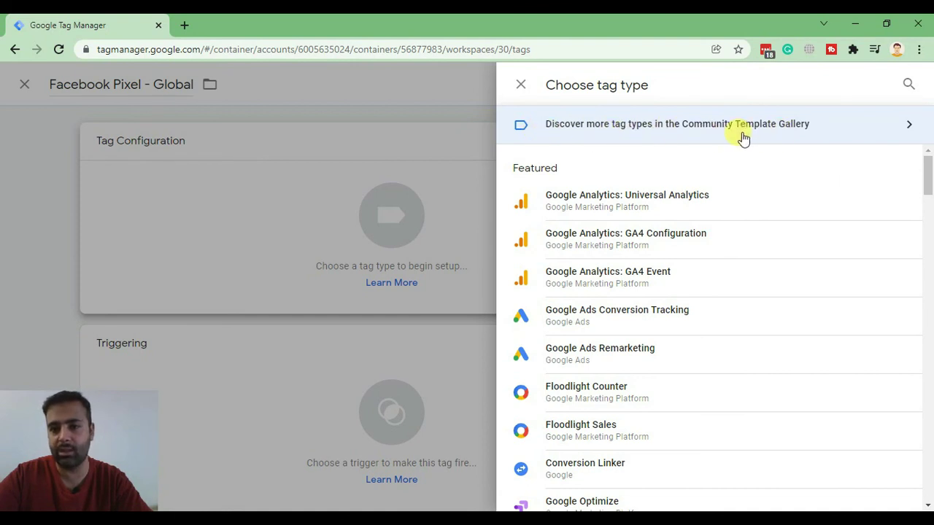
# Step: Add the community Facebook Pixel template from the gallery as the tag's type
pyautogui.click(784, 137)
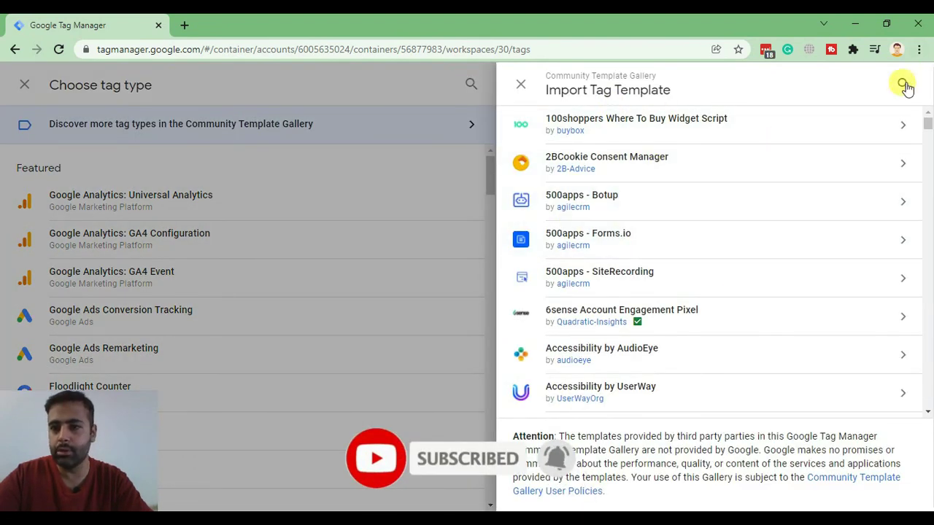
pyautogui.click(903, 85)
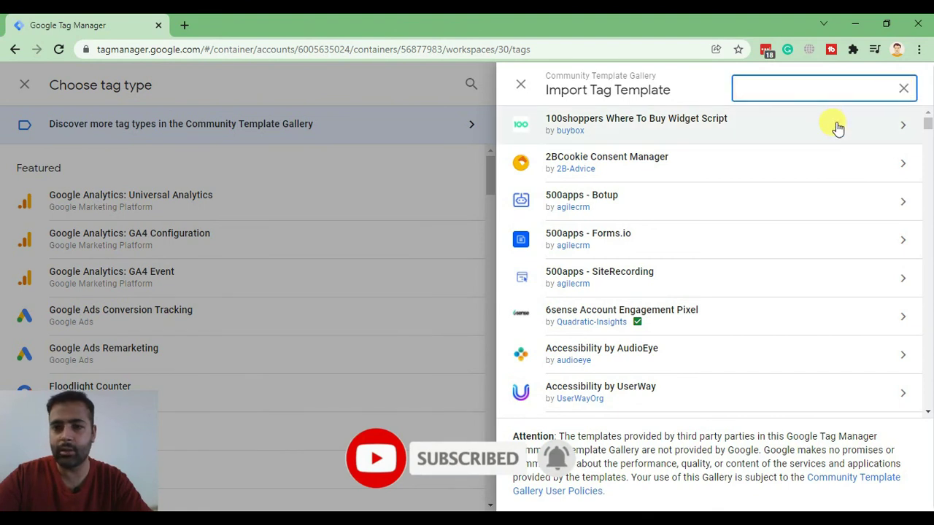
pyautogui.write('Facebook')
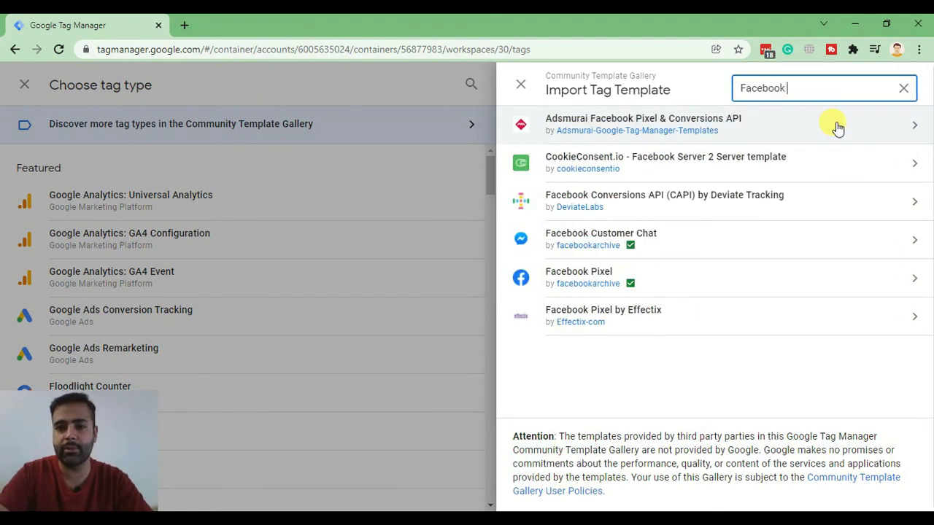
pyautogui.write(' pix')
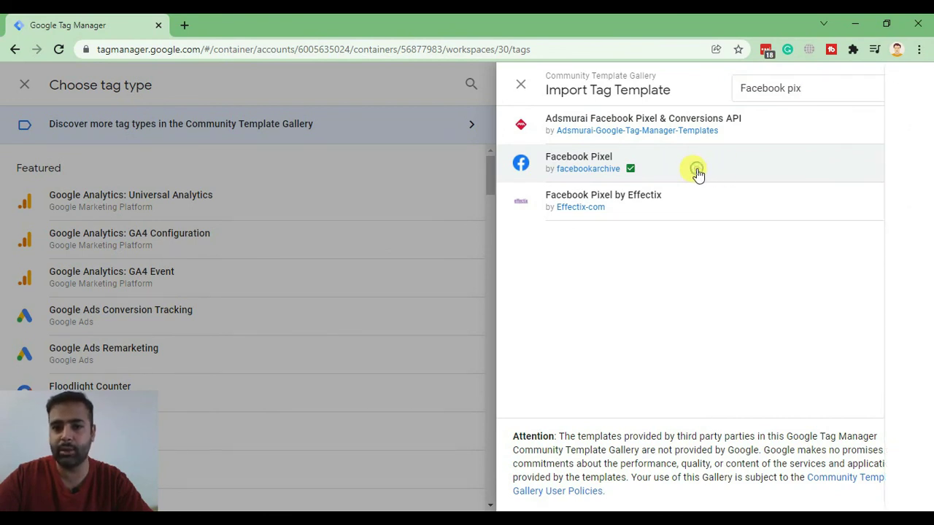
pyautogui.click(697, 173)
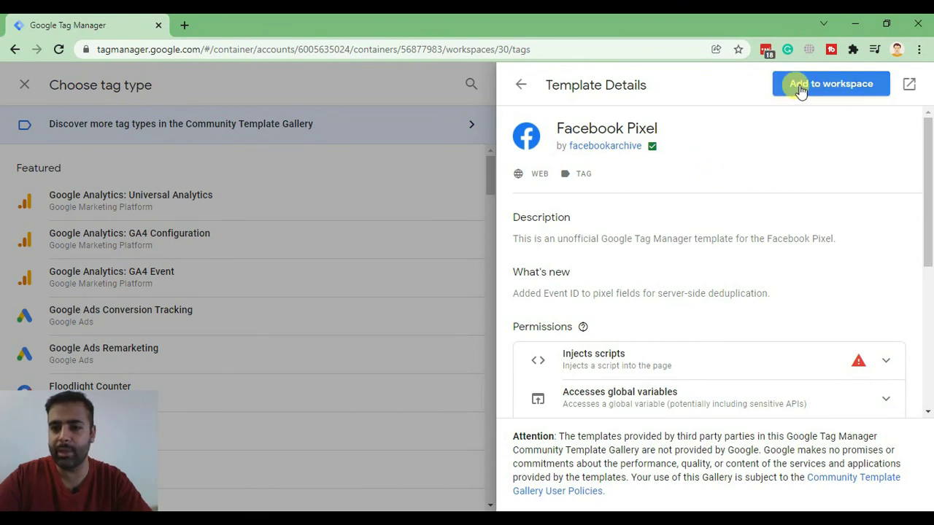
pyautogui.click(800, 86)
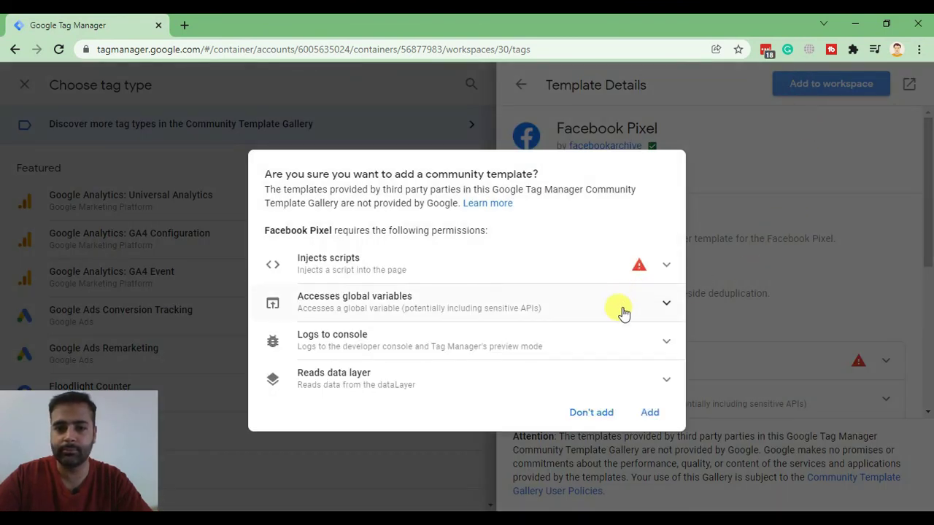
pyautogui.click(649, 413)
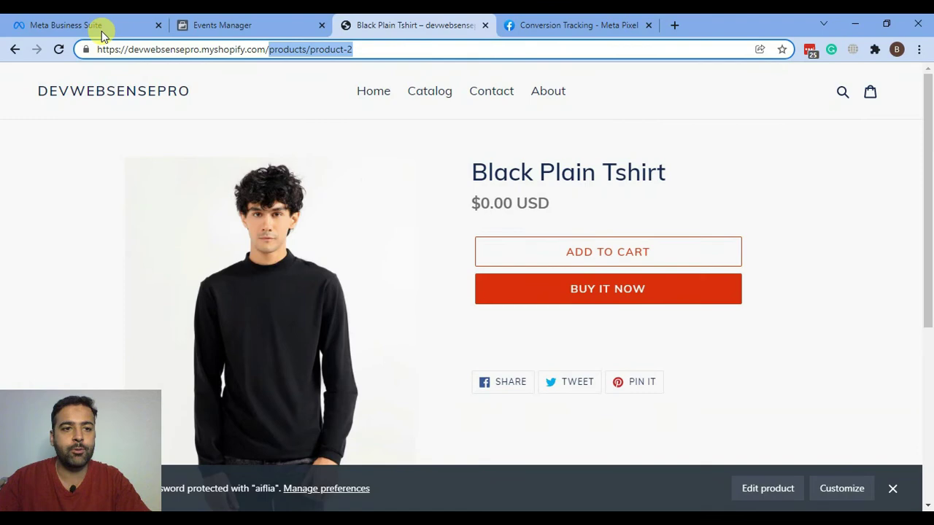
# Step: Copy the Tag Manager Course pixel's ID from Events Manager Settings and return to the tag
pyautogui.click(100, 31)
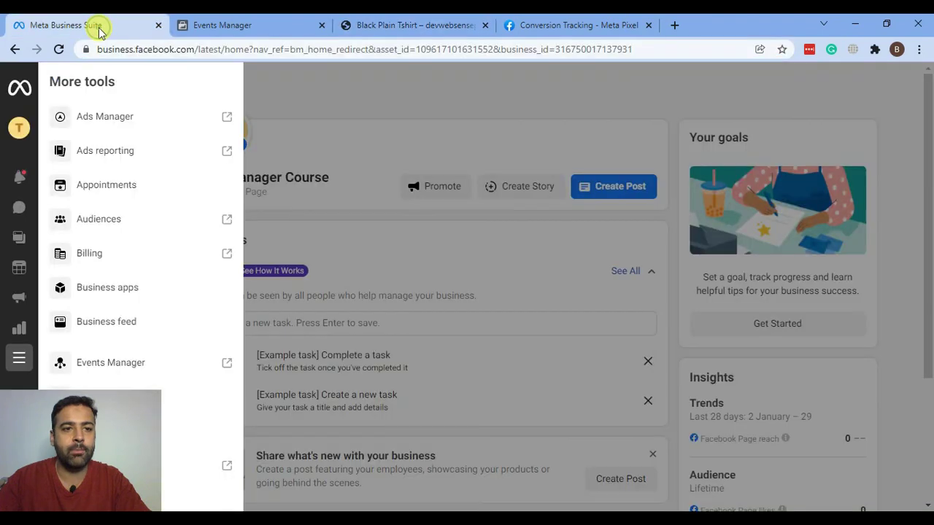
pyautogui.click(222, 25)
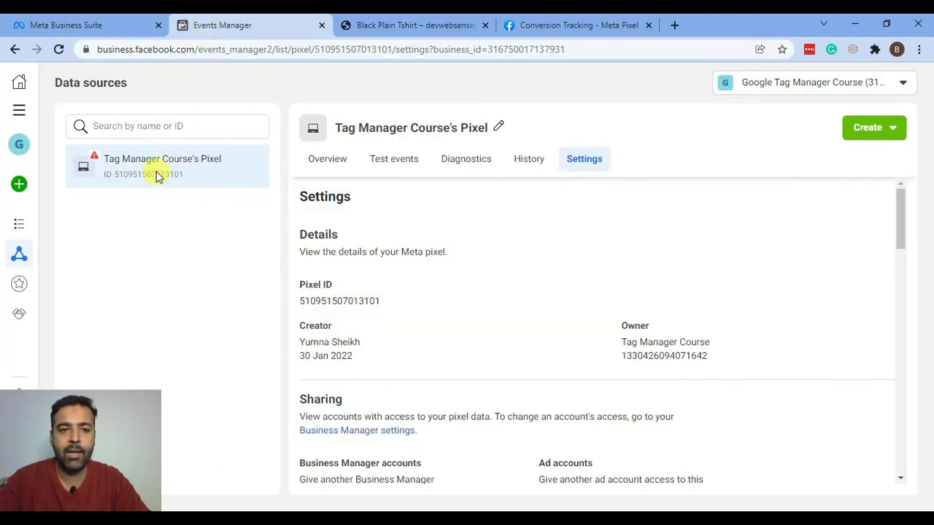
pyautogui.moveTo(111, 175); pyautogui.dragTo(186, 181)
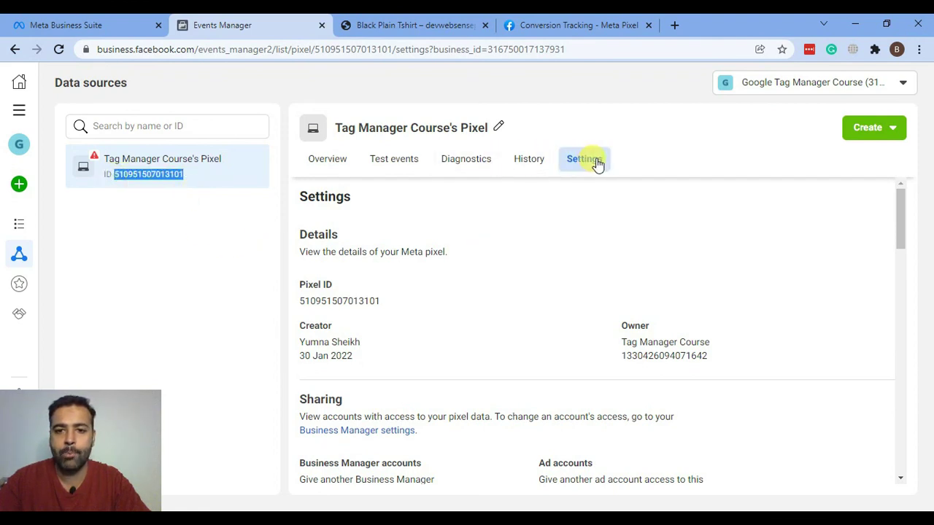
pyautogui.click(325, 308)
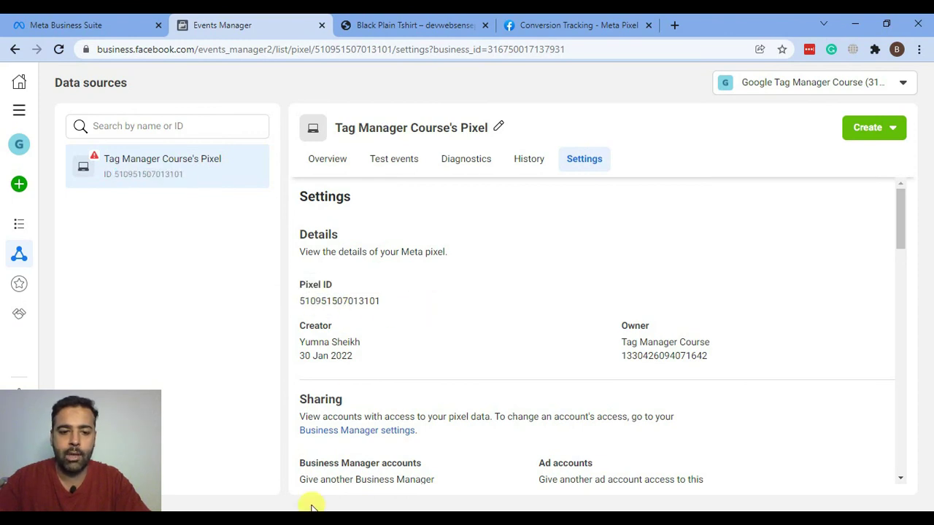
pyautogui.hotkey('alt', 'Tab')
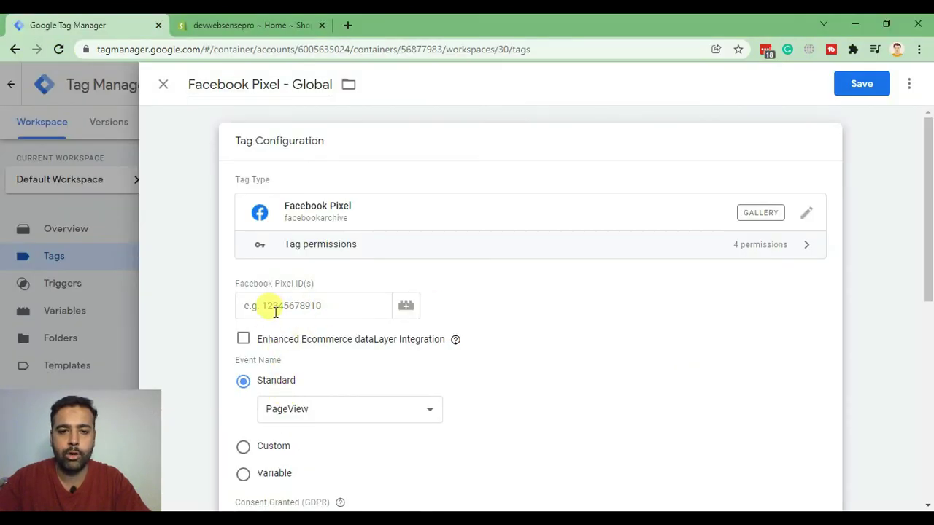
# Step: Paste the copied pixel ID into the Facebook Pixel ID(s) field
pyautogui.click(316, 306)
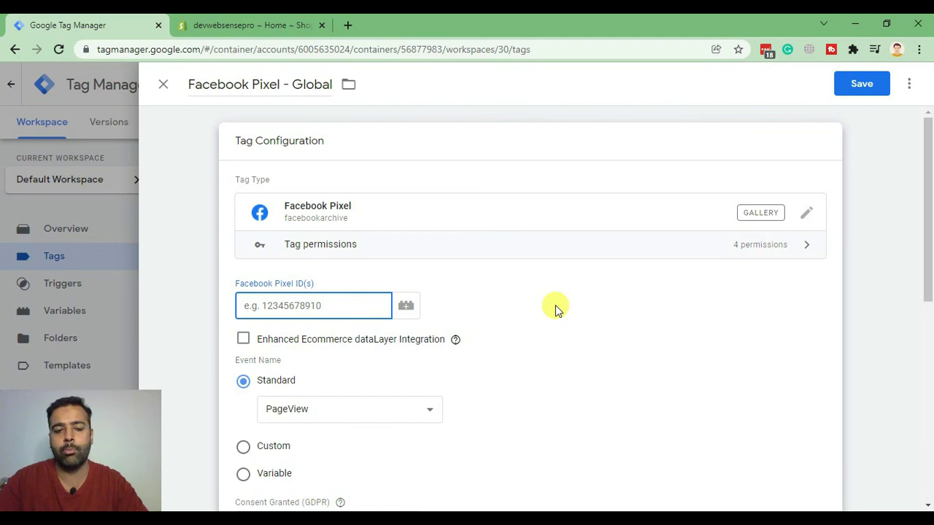
pyautogui.hotkey('ctrl', 'v')
pyautogui.scroll(-10, 558, 273)
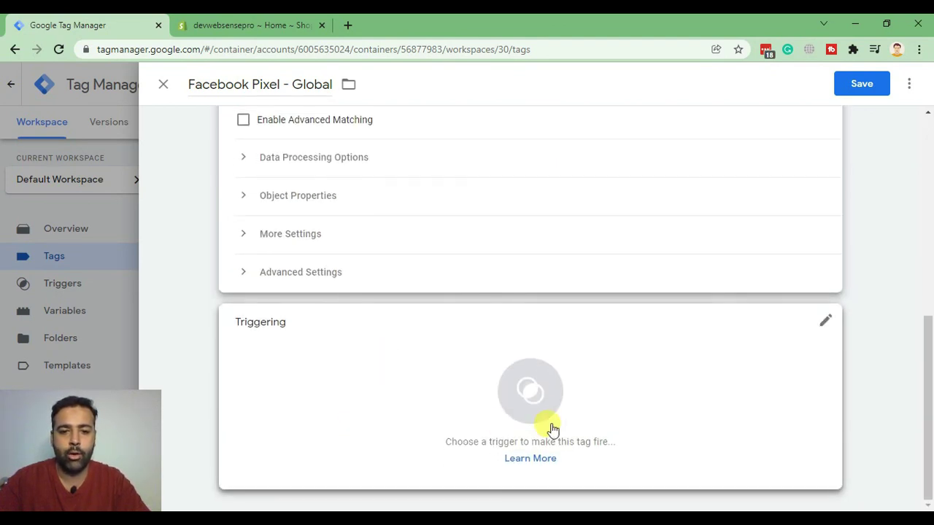
# Step: Make the tag fire on All Pages and save it
pyautogui.click(543, 397)
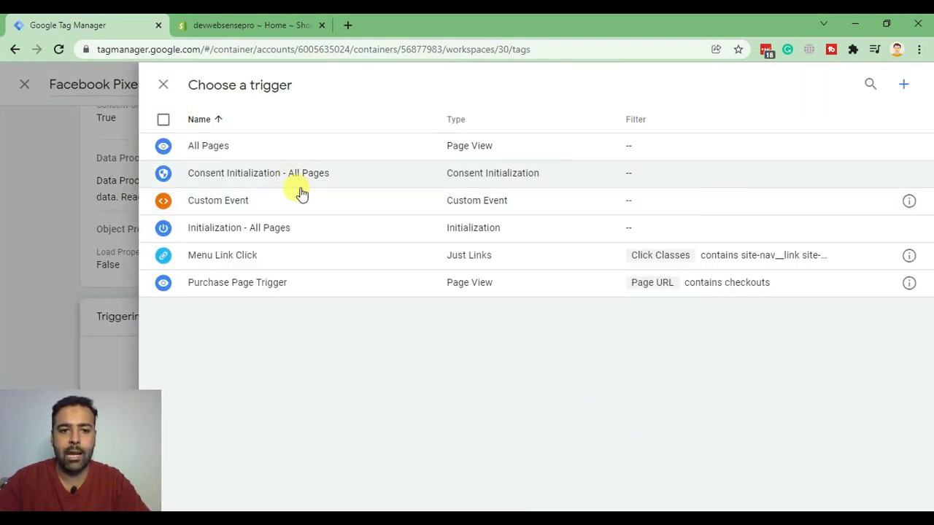
pyautogui.click(266, 156)
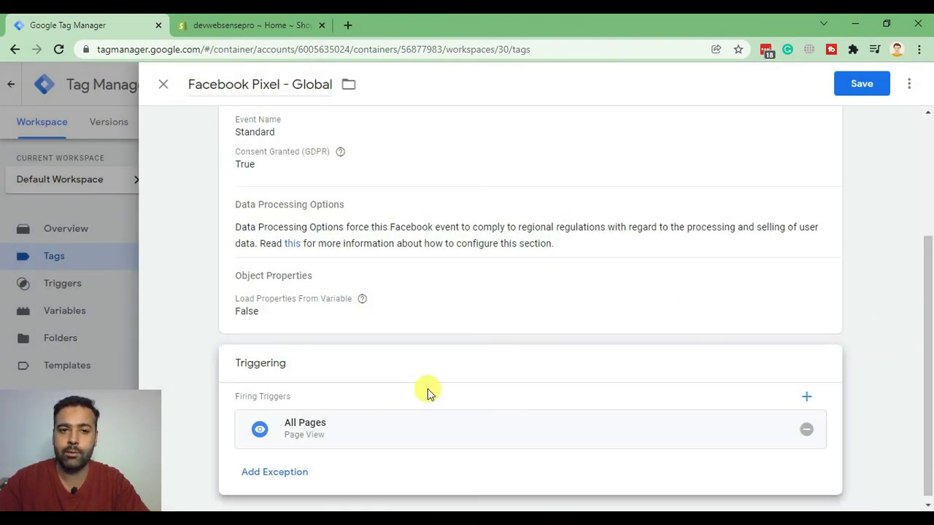
pyautogui.scroll(3, 445, 321)
pyautogui.click(850, 91)
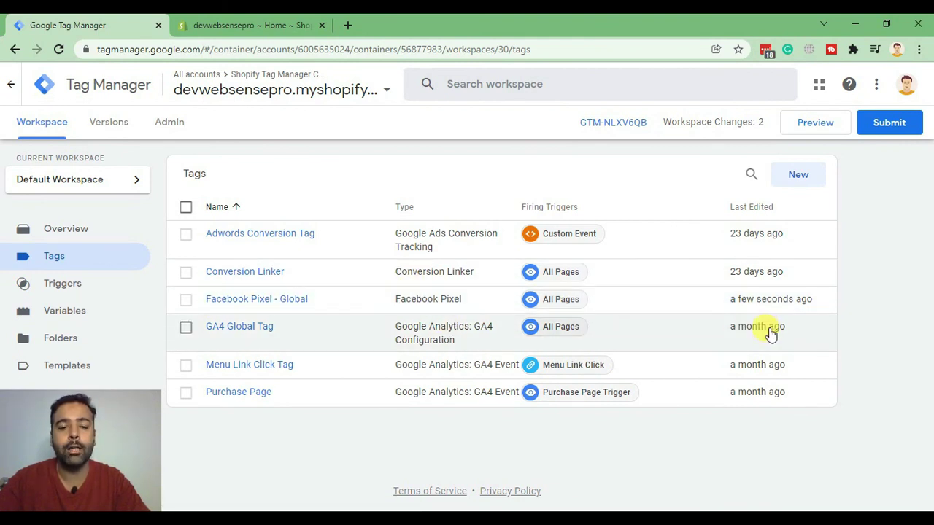
# Step: Start a new tag and name it 'Facebook - Conversion'
pyautogui.click(800, 181)
pyautogui.click(223, 82)
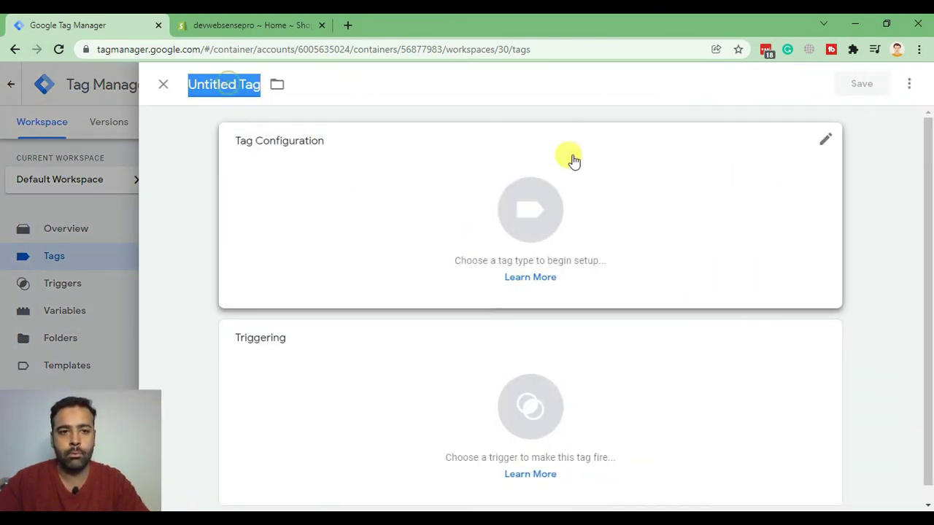
pyautogui.write('Facebook - Conversion')
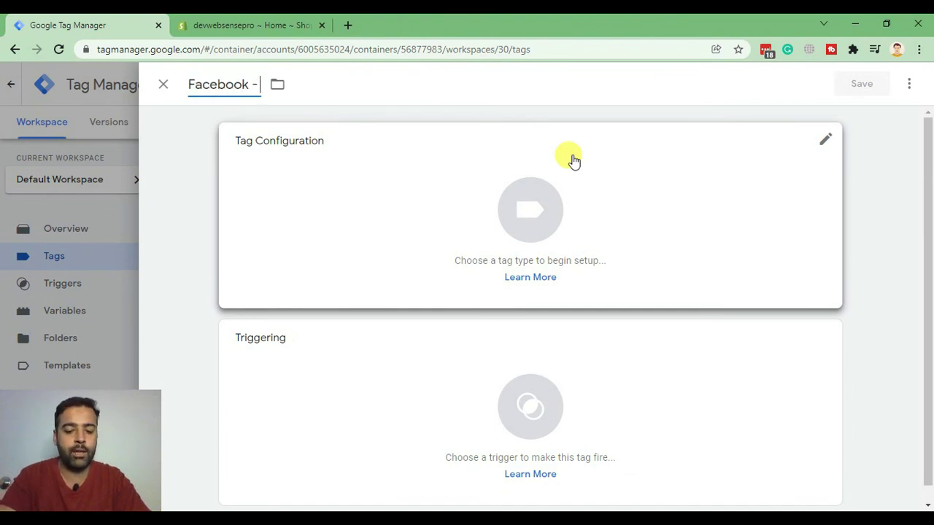
# Step: Make it a Facebook Pixel tag and expand its Object Properties settings
pyautogui.click(544, 226)
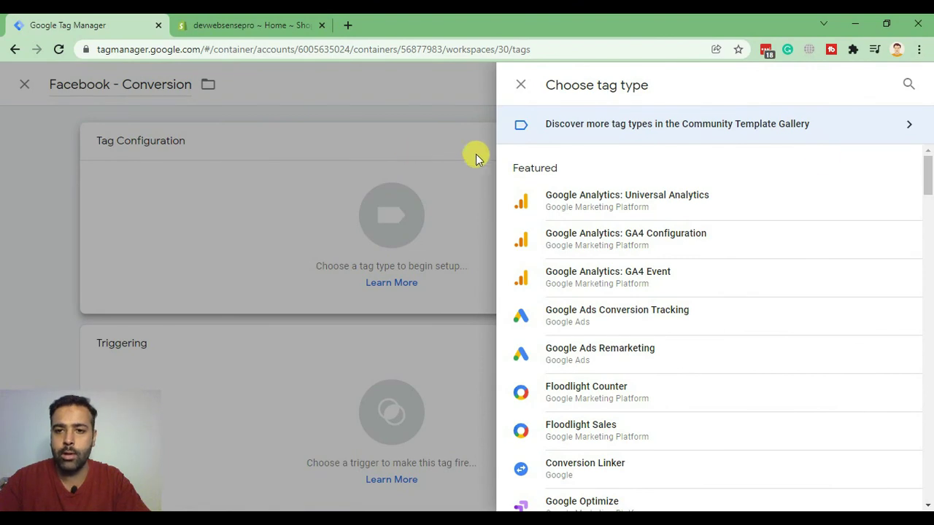
pyautogui.click(909, 84)
pyautogui.write('face')
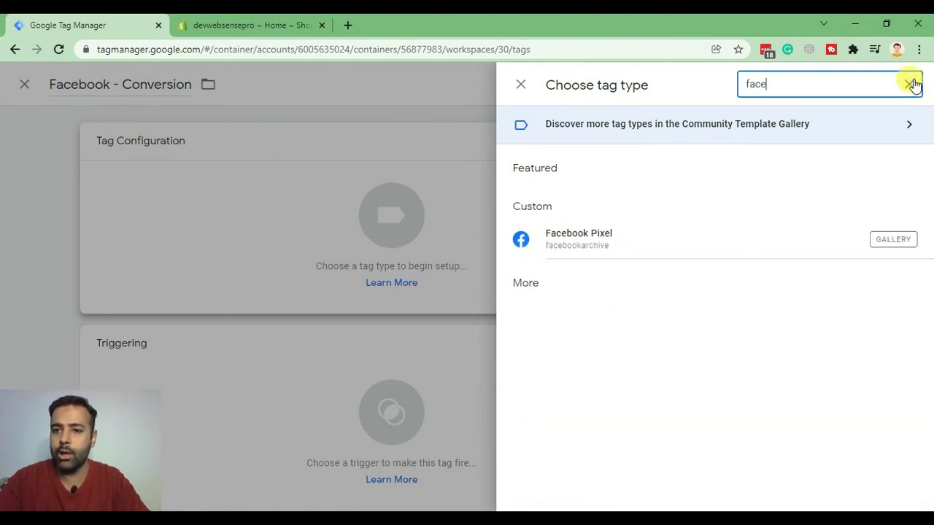
pyautogui.click(581, 240)
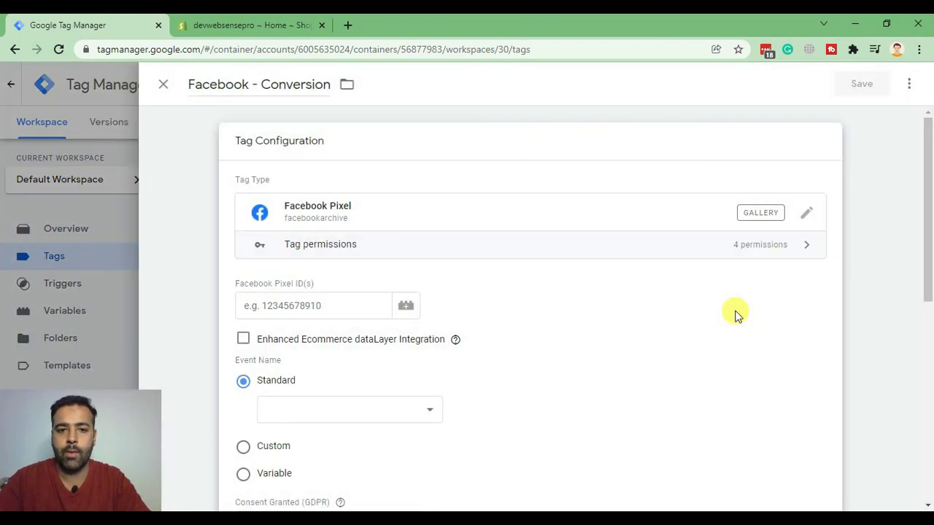
pyautogui.click(310, 306)
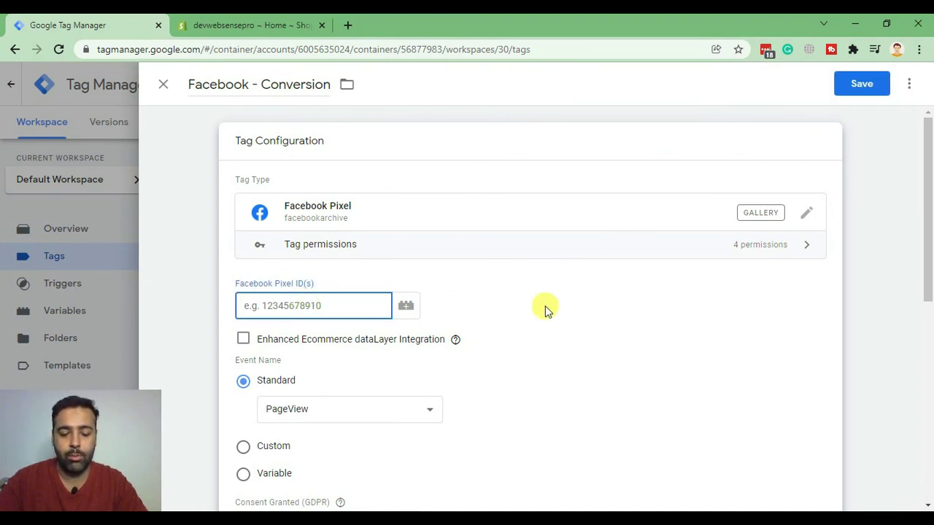
pyautogui.scroll(-4, 611, 159)
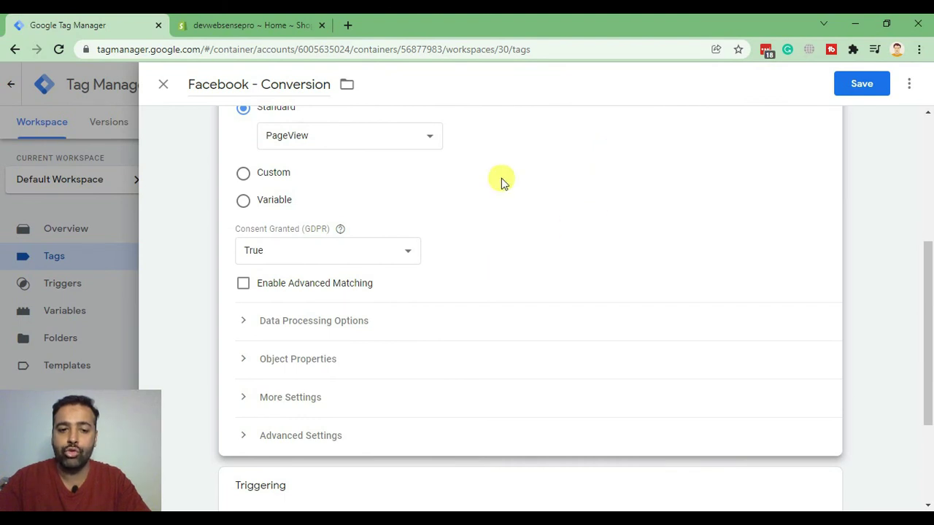
pyautogui.click(247, 357)
pyautogui.scroll(-4, 576, 199)
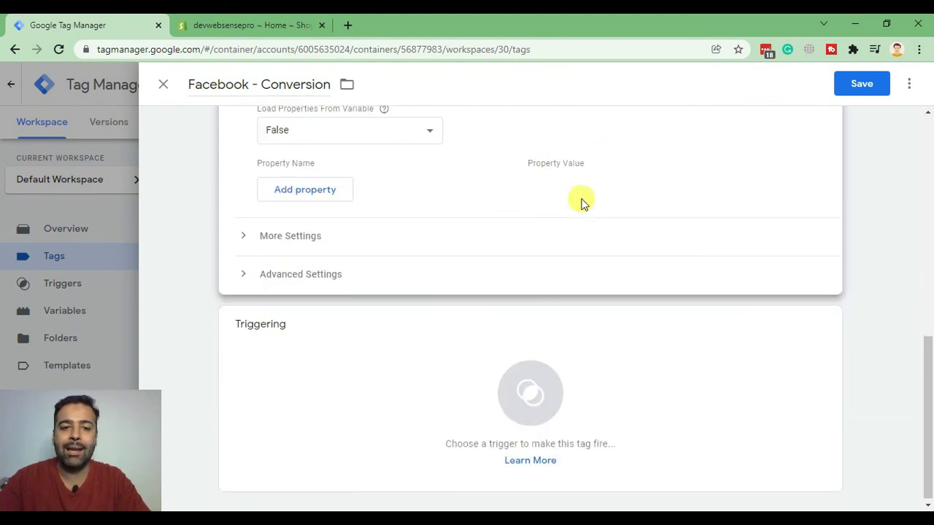
pyautogui.scroll(2, 581, 202)
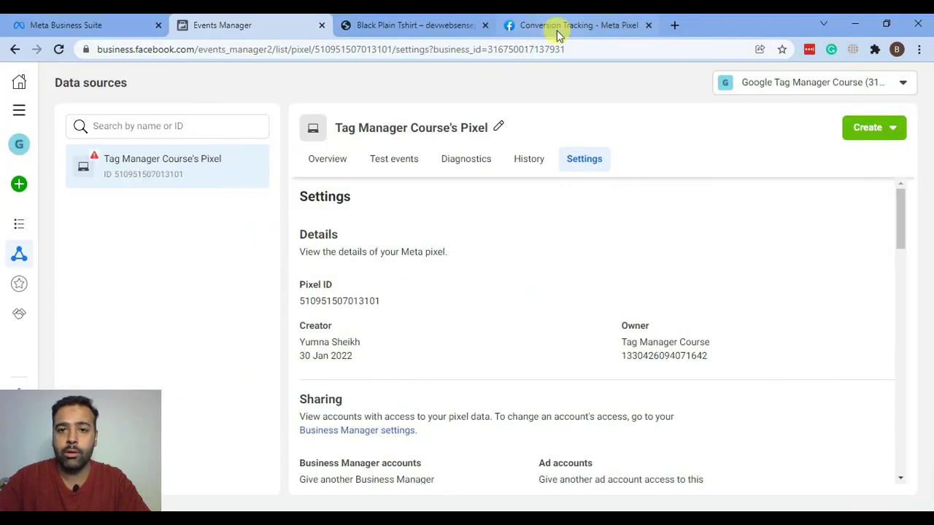
# Step: Look up the currency and value parameters in Meta's conversion tracking docs
pyautogui.click(556, 30)
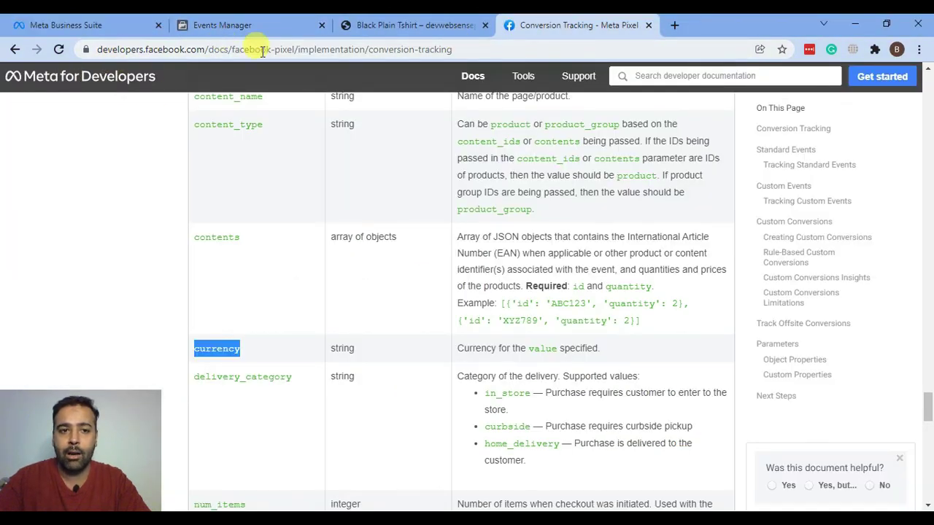
pyautogui.moveTo(476, 51); pyautogui.dragTo(86, 50)
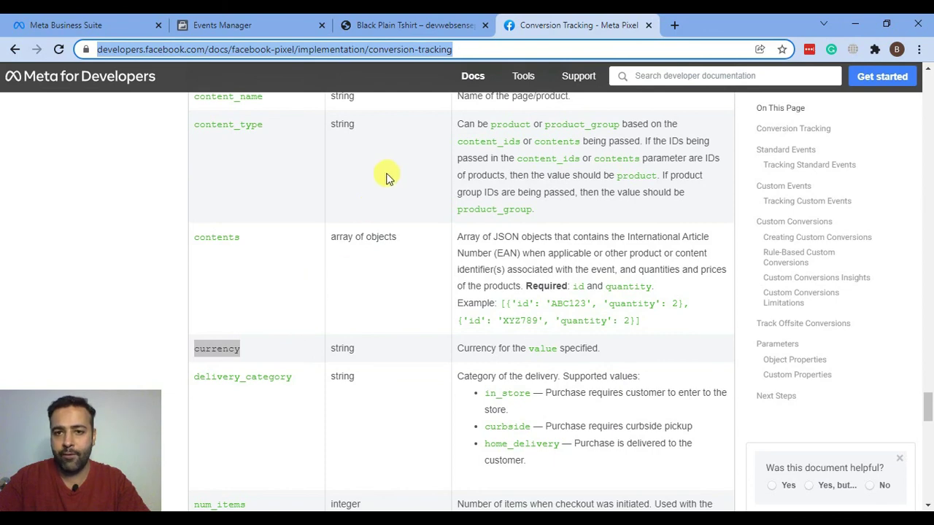
pyautogui.moveTo(256, 352); pyautogui.dragTo(196, 356)
pyautogui.hotkey('ctrl', 'c')
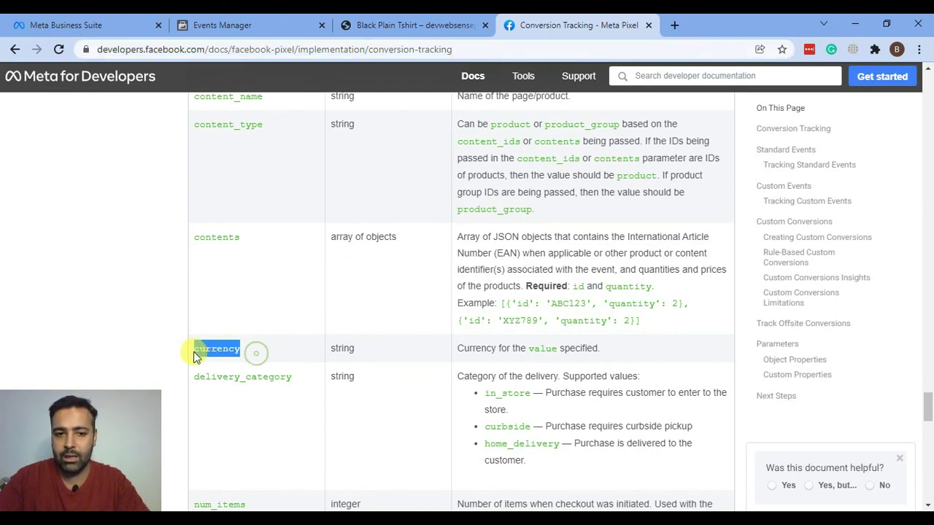
pyautogui.scroll(-4, 364, 314)
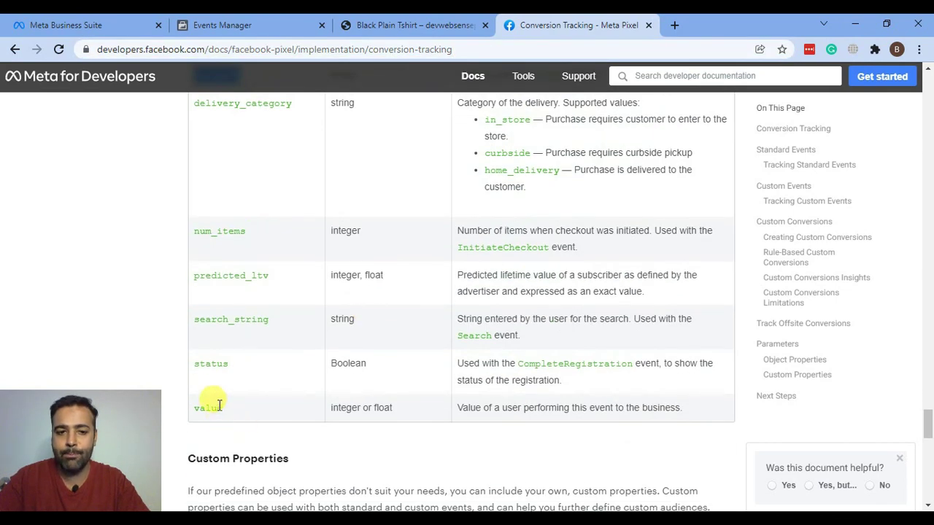
pyautogui.moveTo(243, 415); pyautogui.dragTo(195, 408)
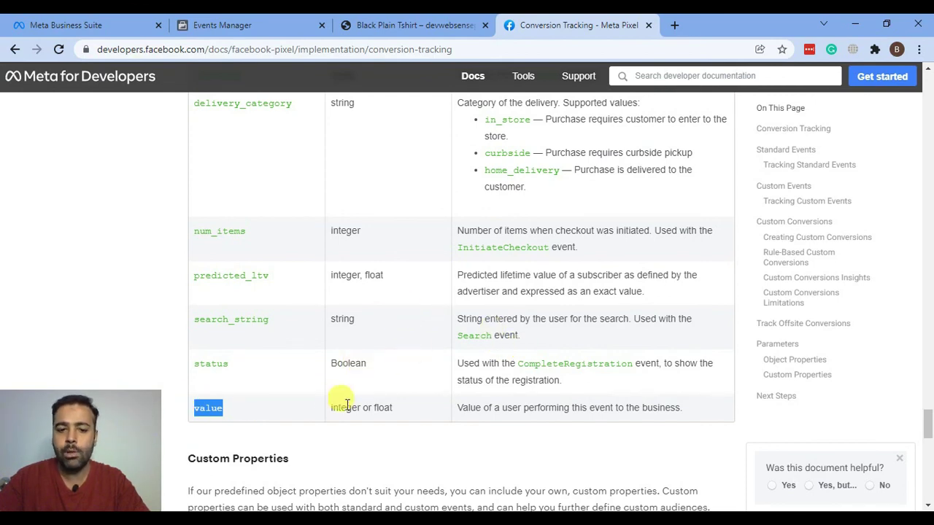
# Step: Add an object property named 'value' to the Facebook - Conversion tag
pyautogui.hotkey('alt', 'Tab')
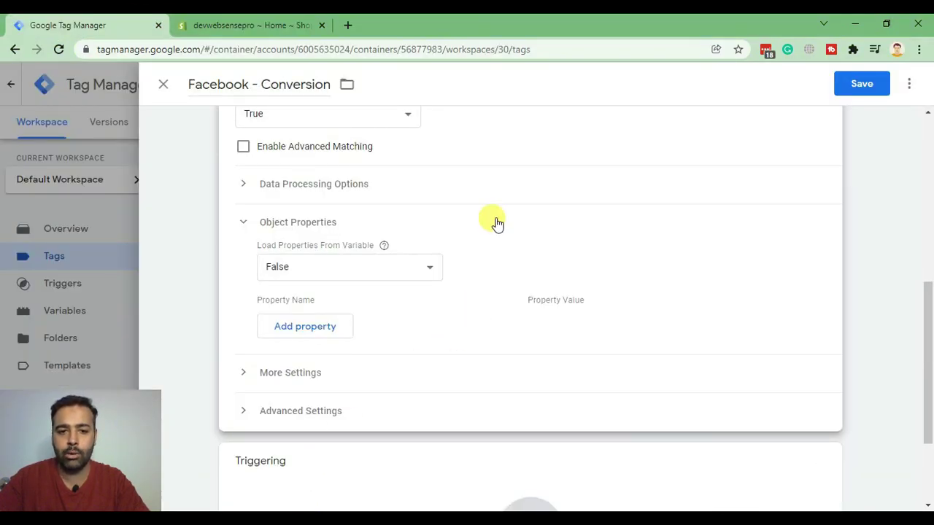
pyautogui.click(318, 331)
pyautogui.click(323, 321)
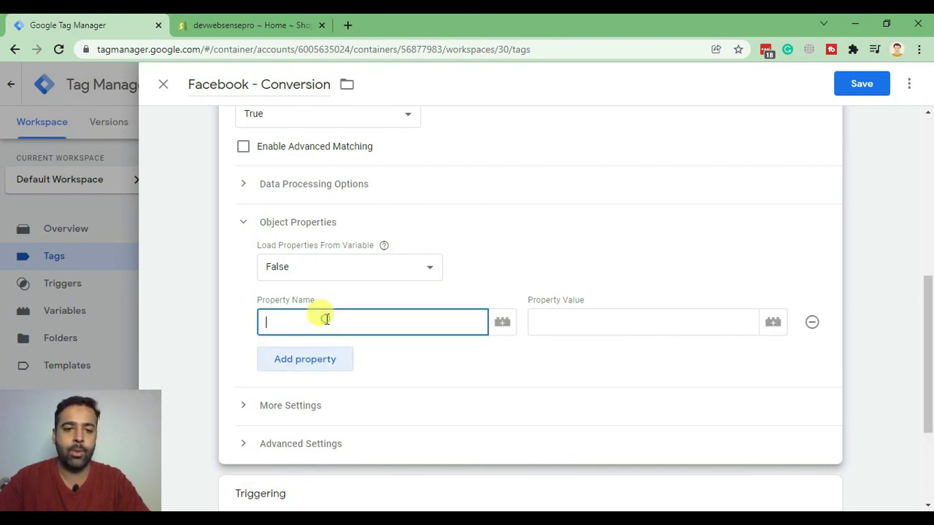
pyautogui.write('value')
pyautogui.hotkey('alt', 'Tab')
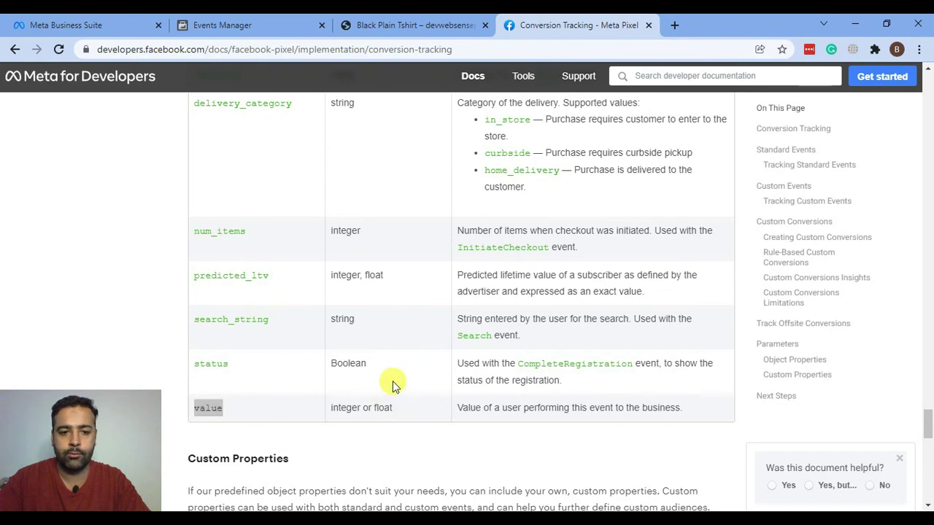
pyautogui.hotkey('alt', 'Tab')
pyautogui.moveTo(586, 305); pyautogui.dragTo(532, 302)
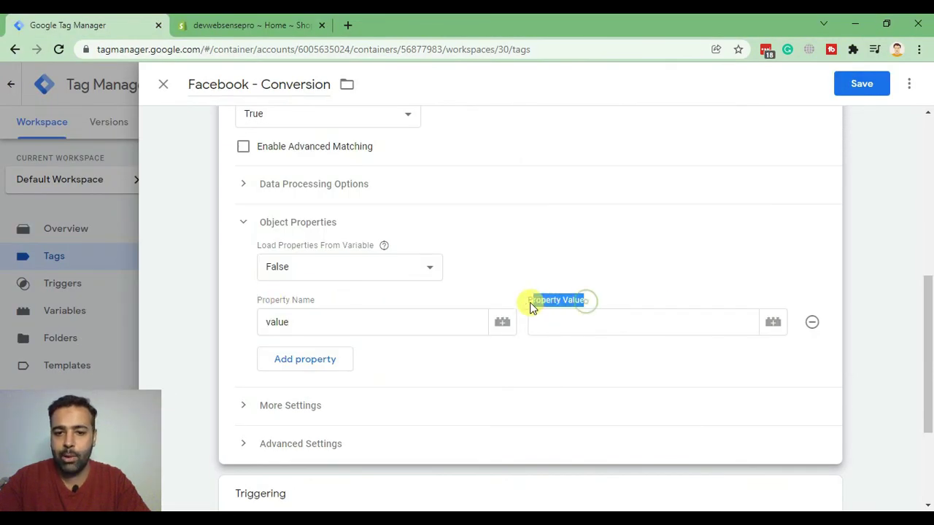
pyautogui.click(611, 323)
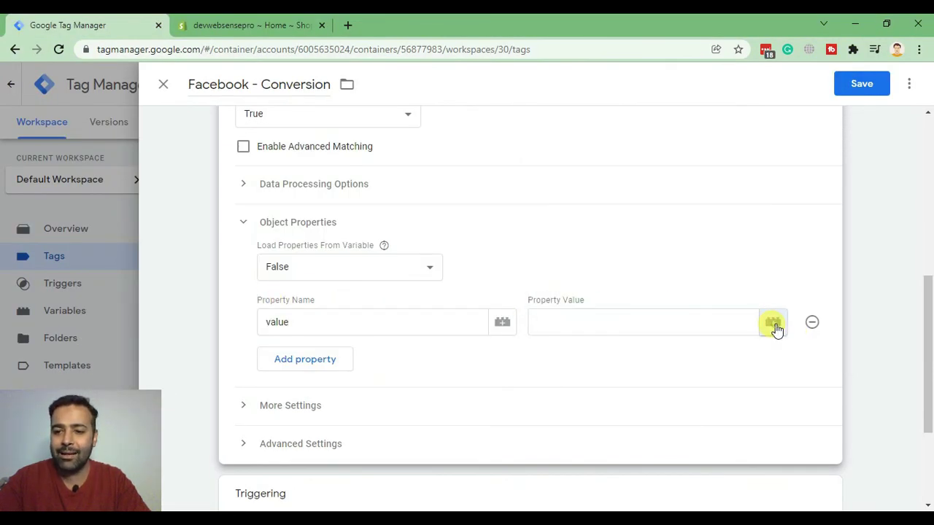
# Step: Set the value property's Property Value to {{Total Value Data Variable}}
pyautogui.click(774, 326)
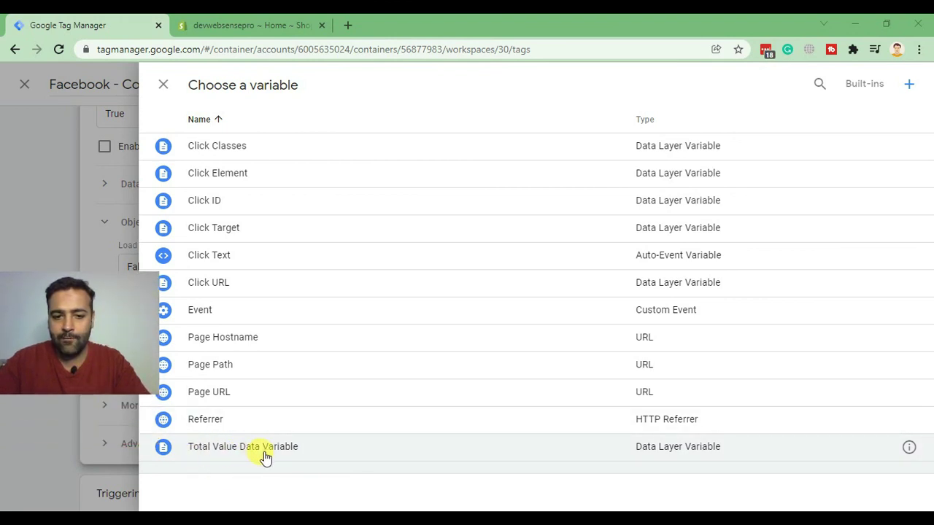
pyautogui.moveTo(293, 454); pyautogui.dragTo(398, 474)
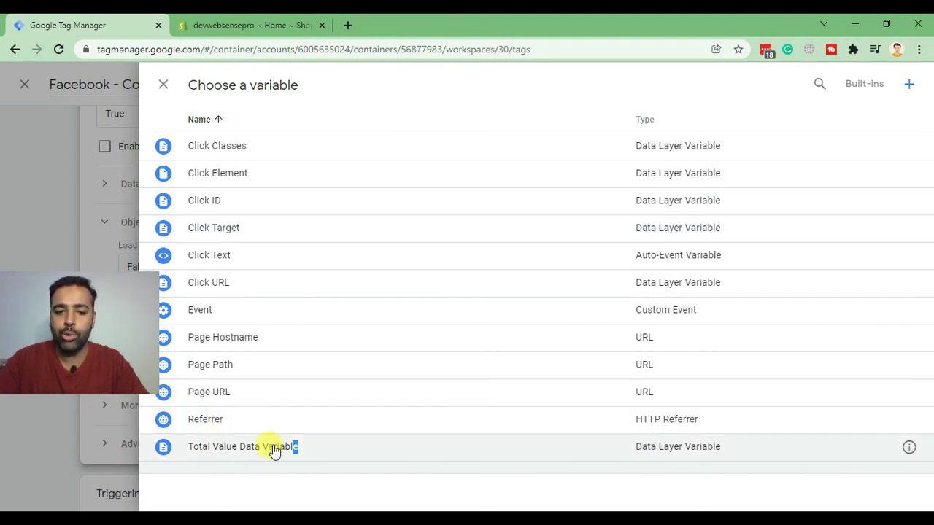
pyautogui.click(451, 448)
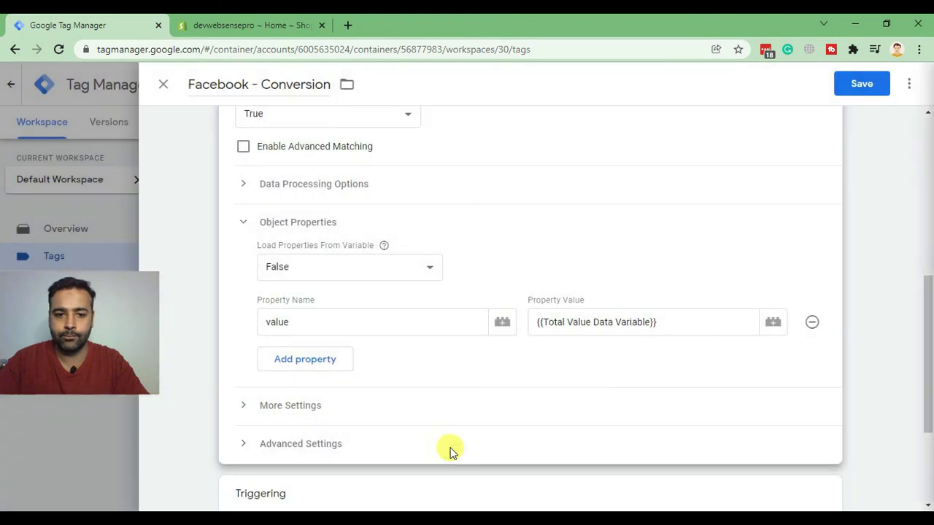
# Step: Add a second object property, 'currency', with the value USD
pyautogui.click(301, 362)
pyautogui.click(299, 356)
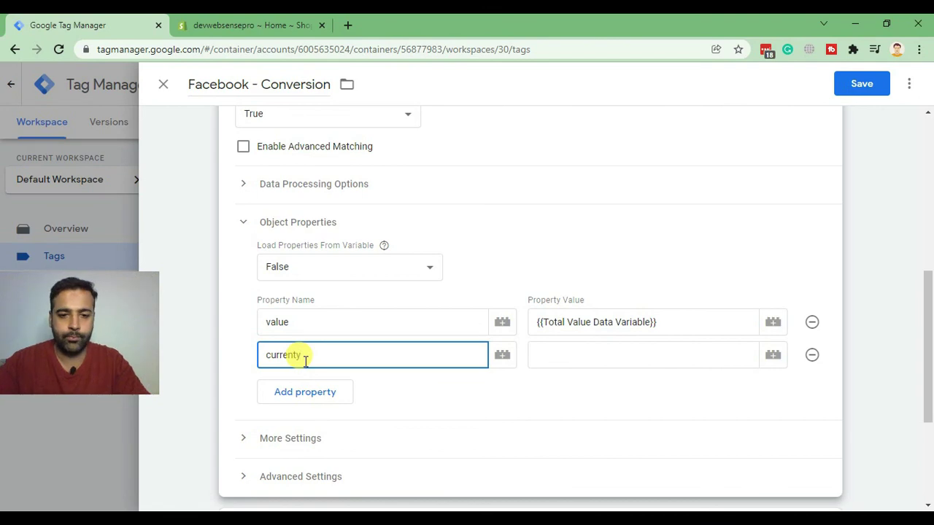
pyautogui.hotkey('alt', 'Tab')
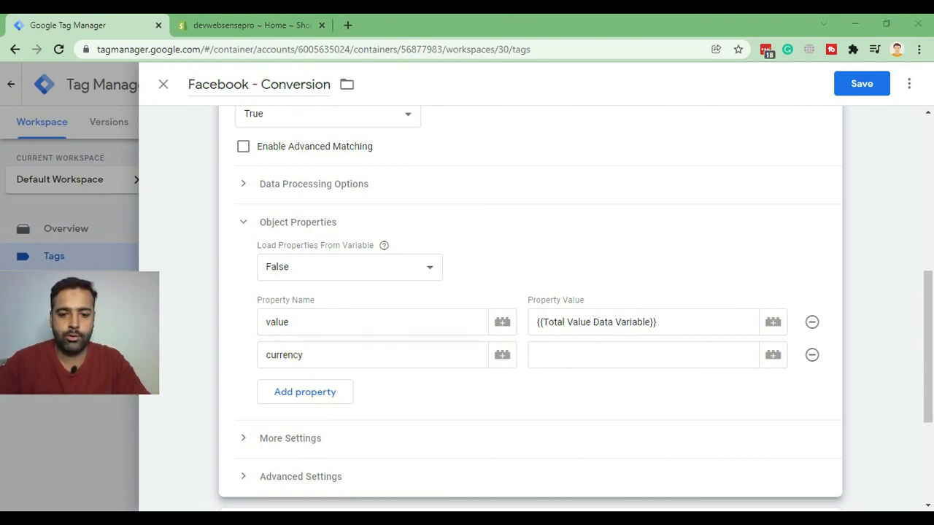
pyautogui.scroll(7, 284, 394)
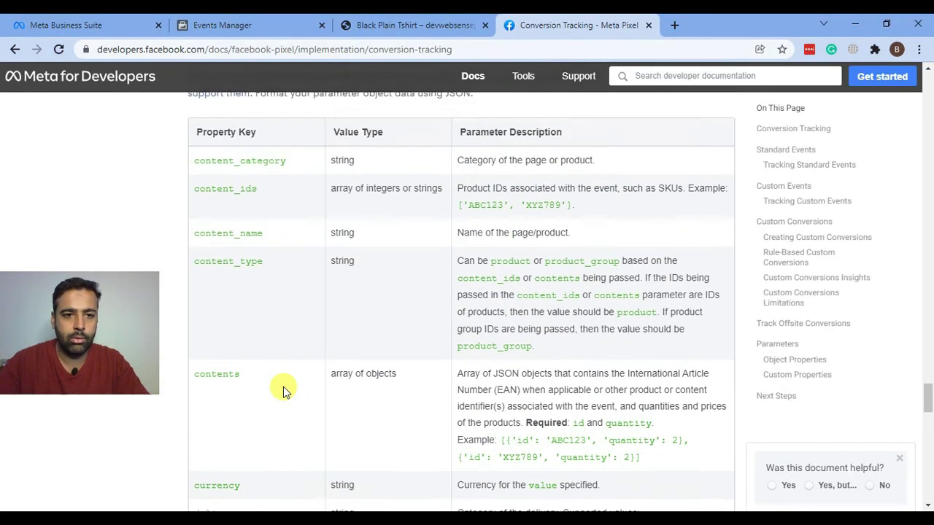
pyautogui.scroll(-4, 285, 303)
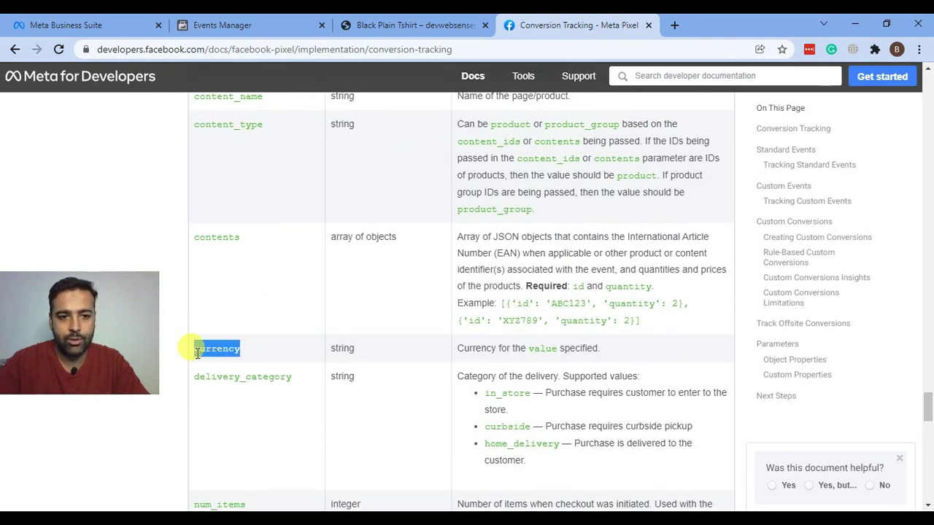
pyautogui.hotkey('alt', 'Tab')
pyautogui.click(309, 358)
pyautogui.hotkey('ctrl', 'v')
pyautogui.doubleClick(328, 361)
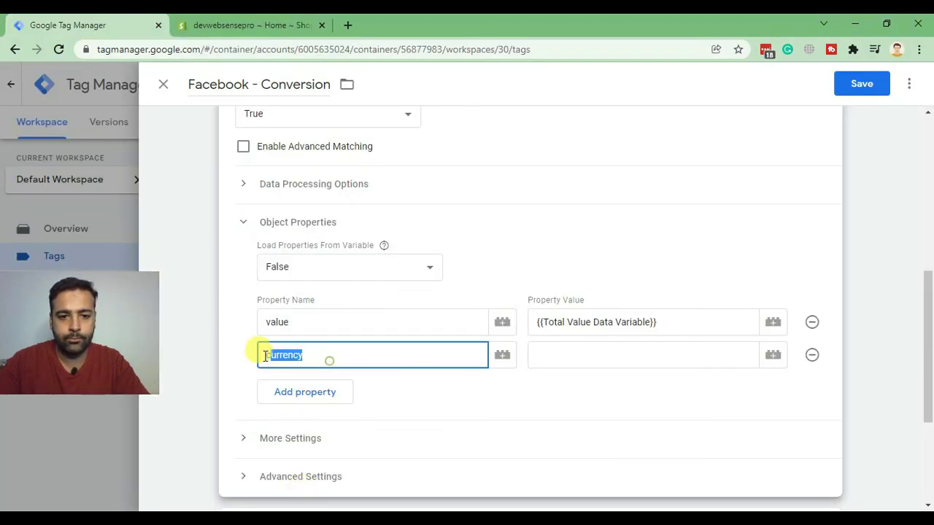
pyautogui.click(609, 359)
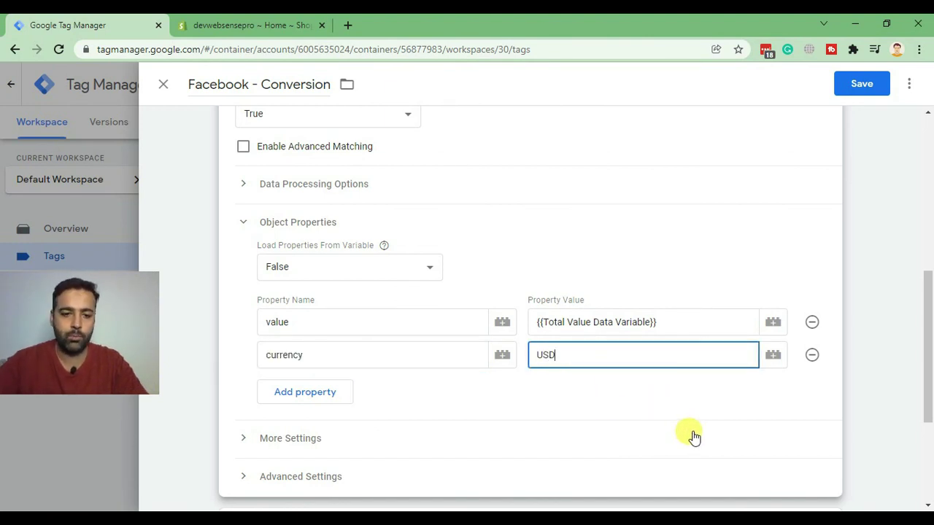
pyautogui.scroll(-3, 650, 210)
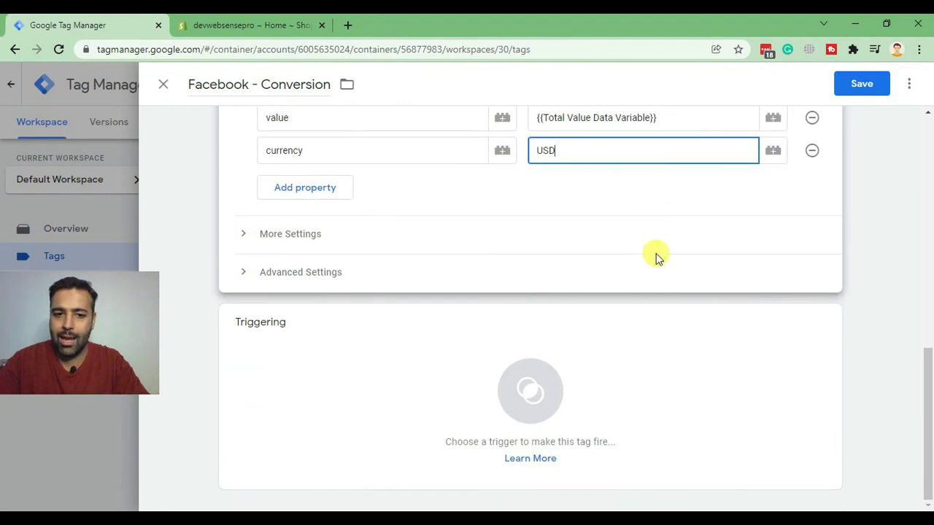
# Step: Set the Facebook - Conversion tag's trigger to Custom Event and save the tag
pyautogui.click(531, 390)
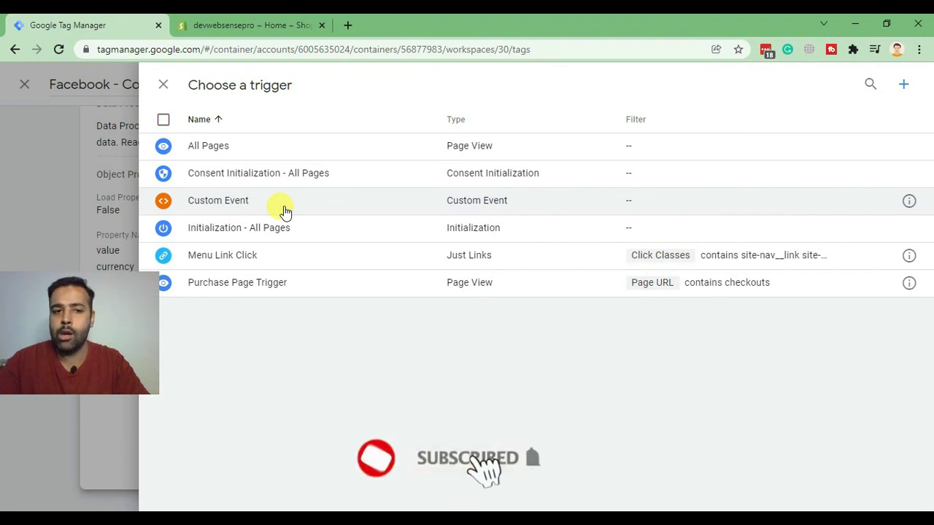
pyautogui.click(334, 208)
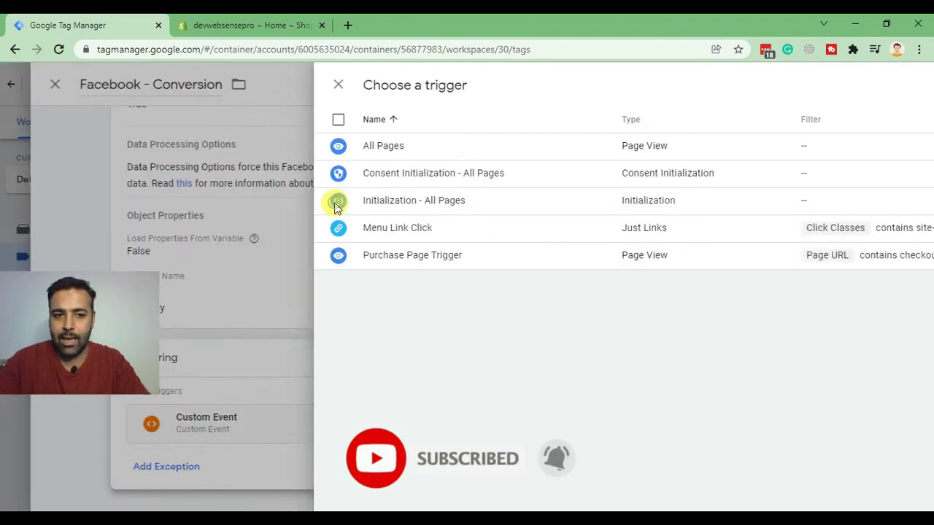
pyautogui.click(860, 84)
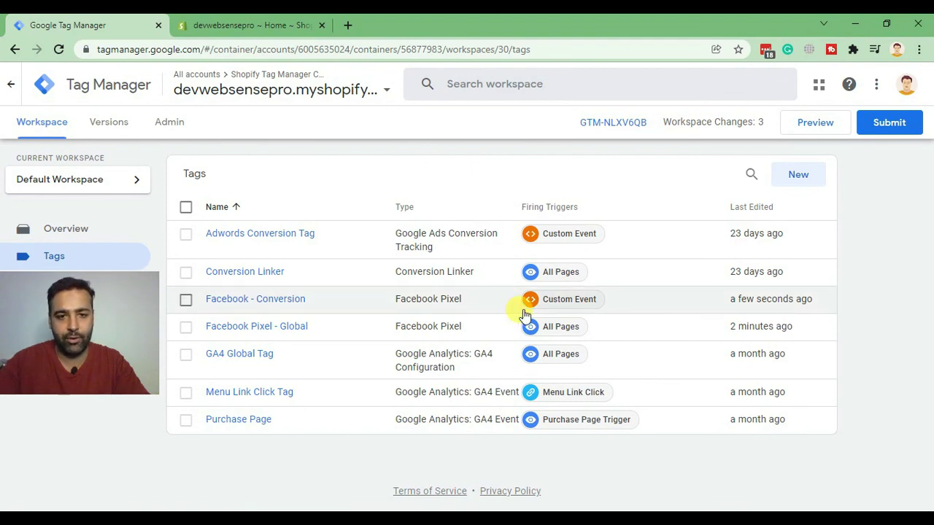
# Step: Submit and publish the workspace changes as a new version without a description
pyautogui.click(879, 124)
pyautogui.click(883, 83)
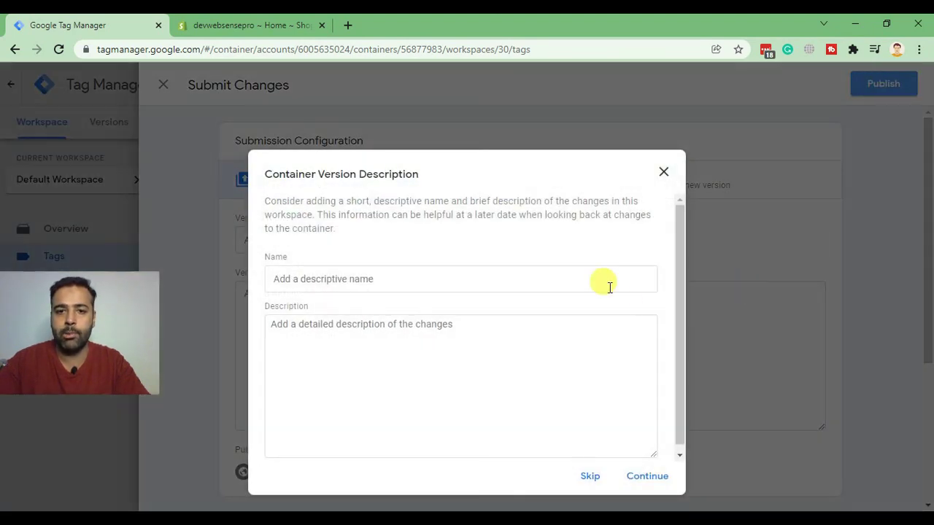
pyautogui.click(586, 476)
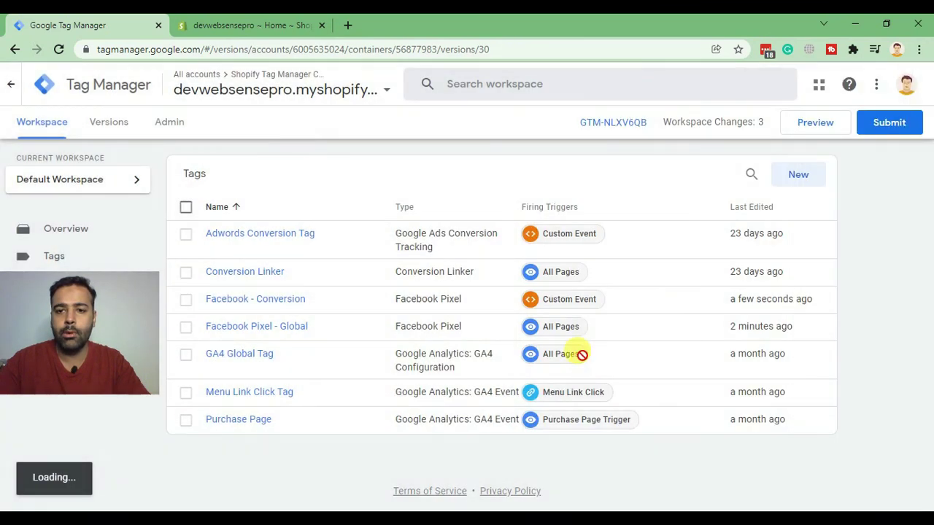
# Step: Return to the workspace overview and launch Preview mode for the container
pyautogui.click(33, 119)
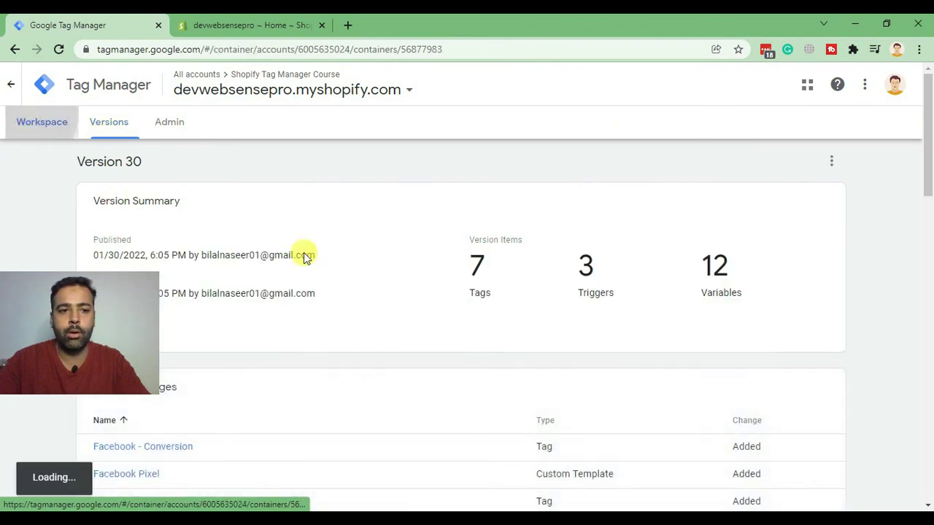
pyautogui.click(24, 130)
pyautogui.click(827, 123)
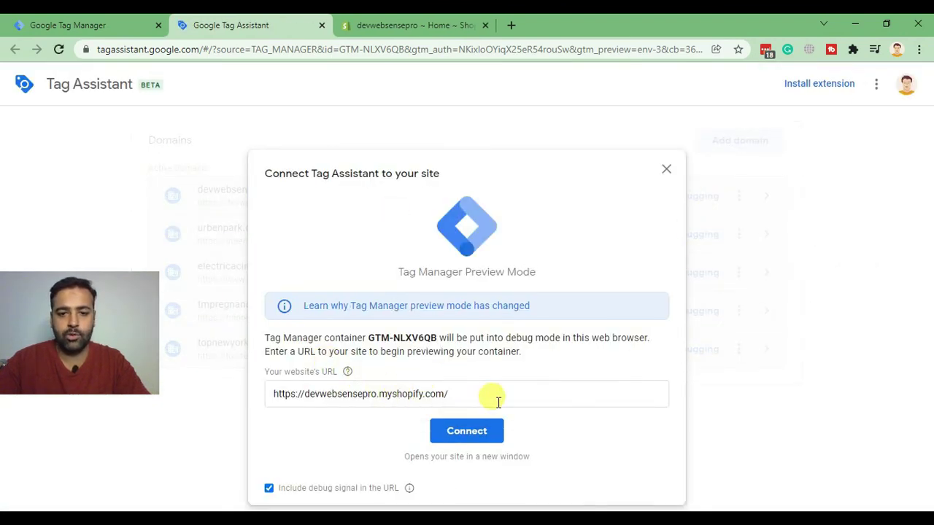
# Step: Connect Tag Assistant to devwebsensepro.myshopify.com and browse the store's Catalog
pyautogui.moveTo(498, 401); pyautogui.dragTo(233, 397)
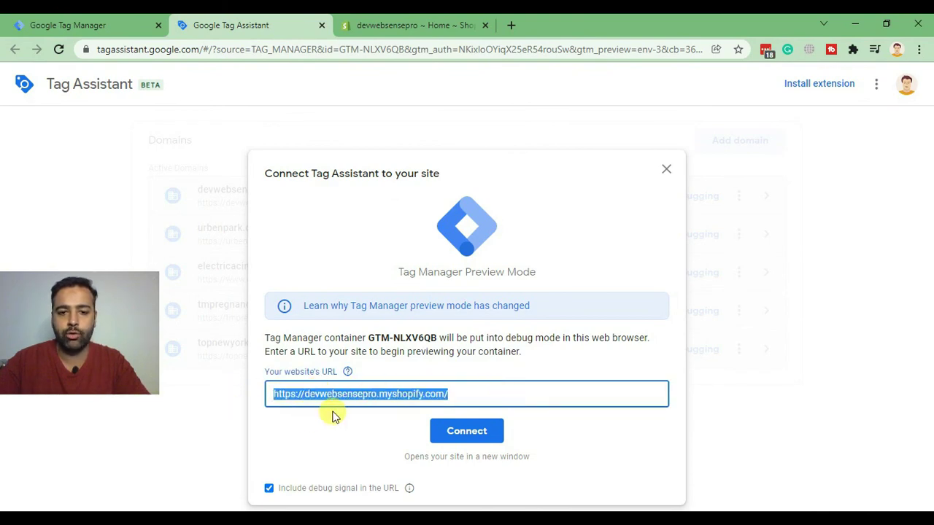
pyautogui.click(488, 433)
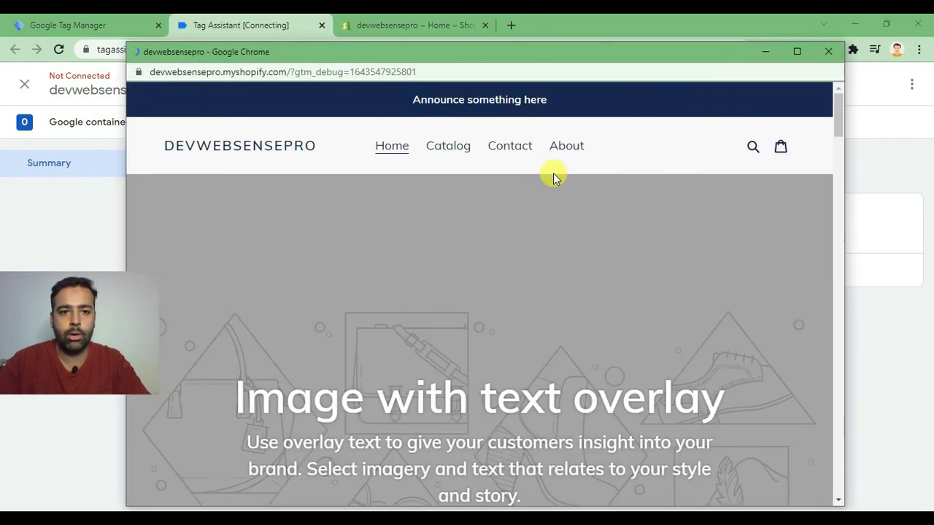
pyautogui.click(448, 149)
pyautogui.scroll(-2, 659, 139)
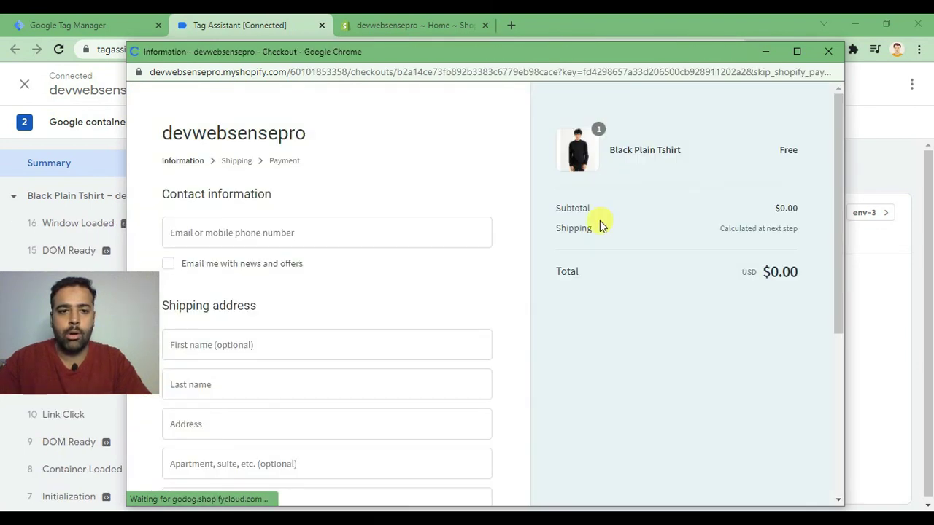
# Step: Autofill the checkout email and shipping address from saved details and continue to shipping
pyautogui.click(325, 224)
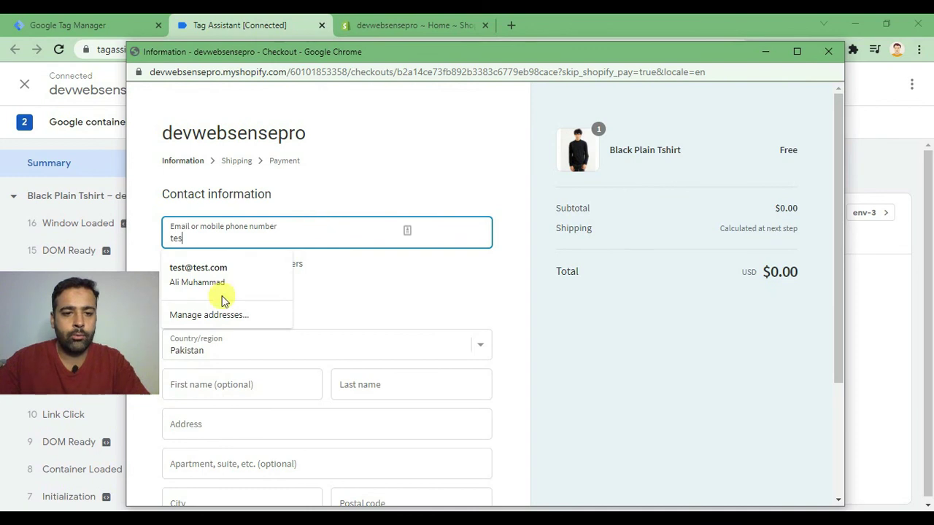
pyautogui.press('Escape')
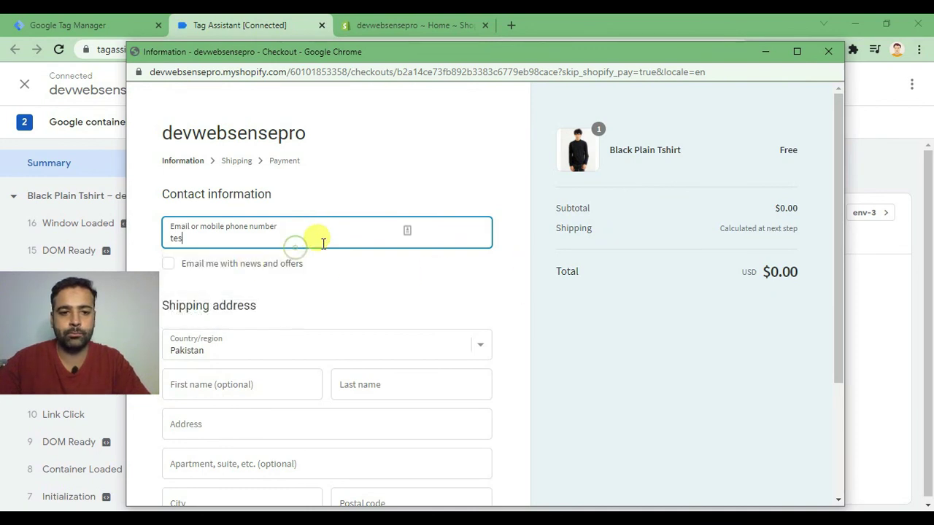
pyautogui.scroll(-2, 274, 223)
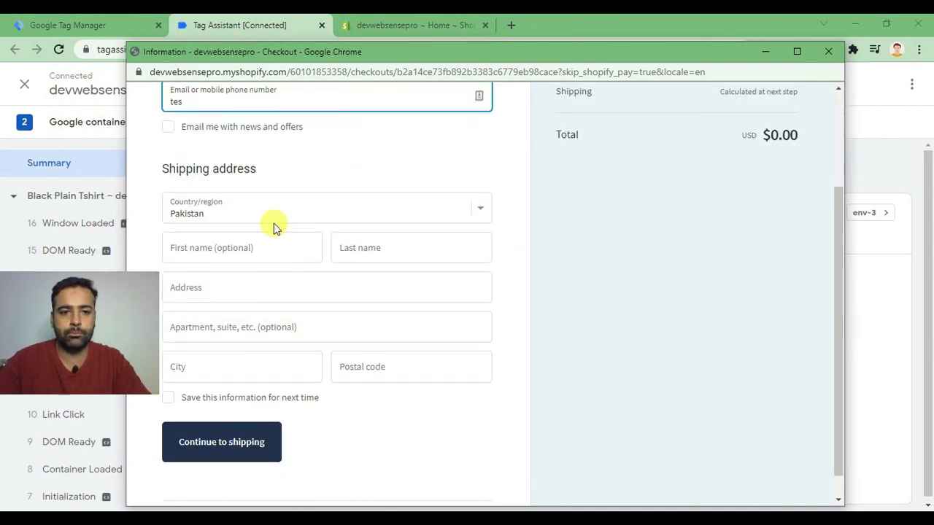
pyautogui.click(210, 102)
pyautogui.click(193, 130)
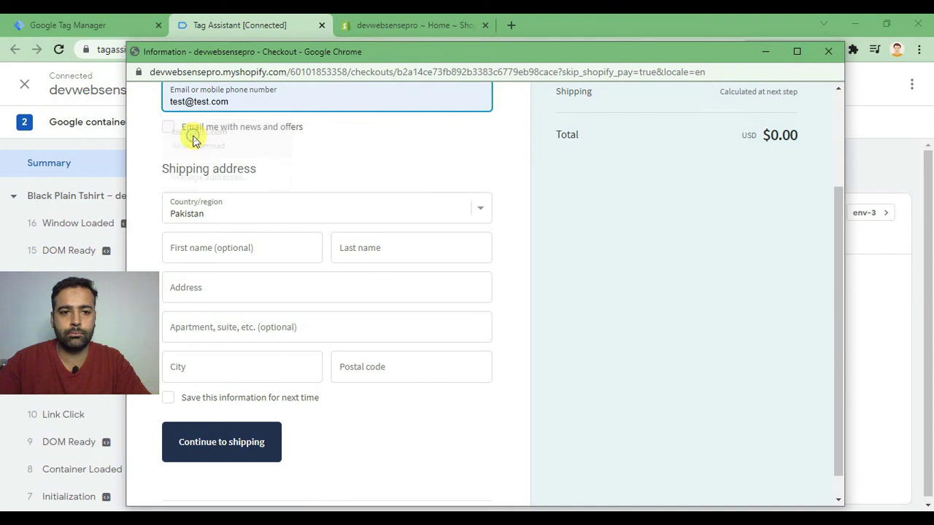
pyautogui.click(248, 453)
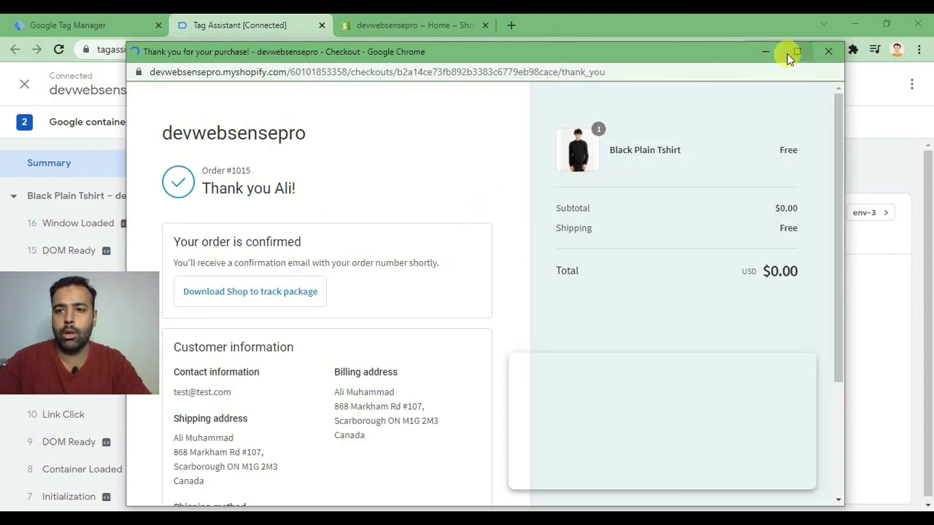
# Step: Open the Facebook - Conversion tag details for the websensepro_purchase event on the thank-you page
pyautogui.click(766, 52)
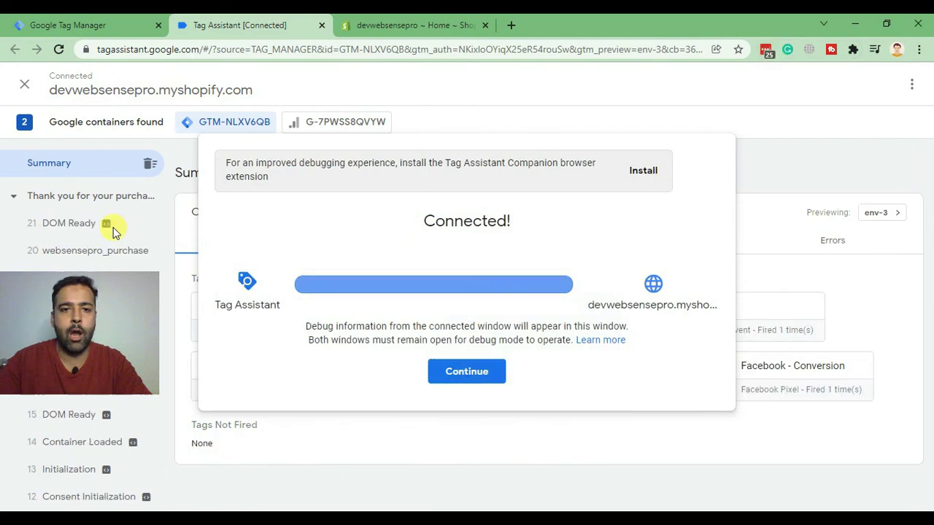
pyautogui.click(460, 376)
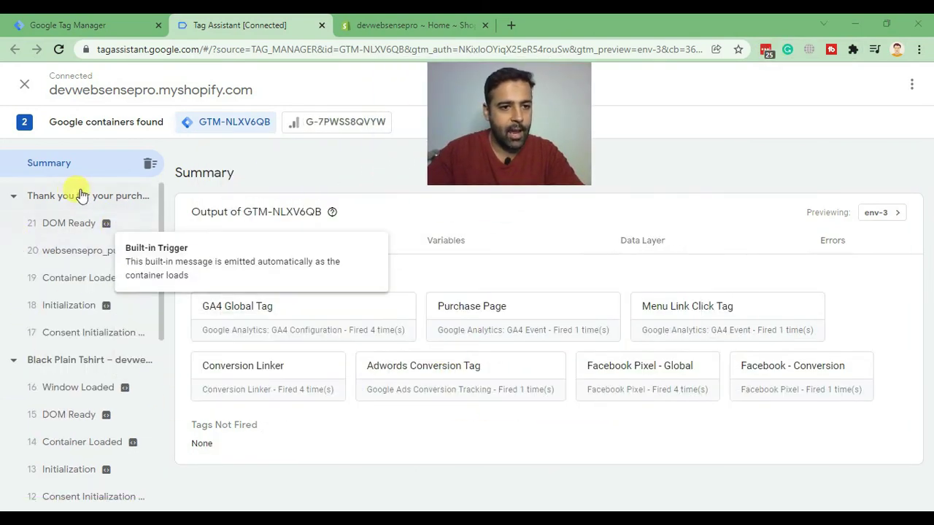
pyautogui.click(78, 199)
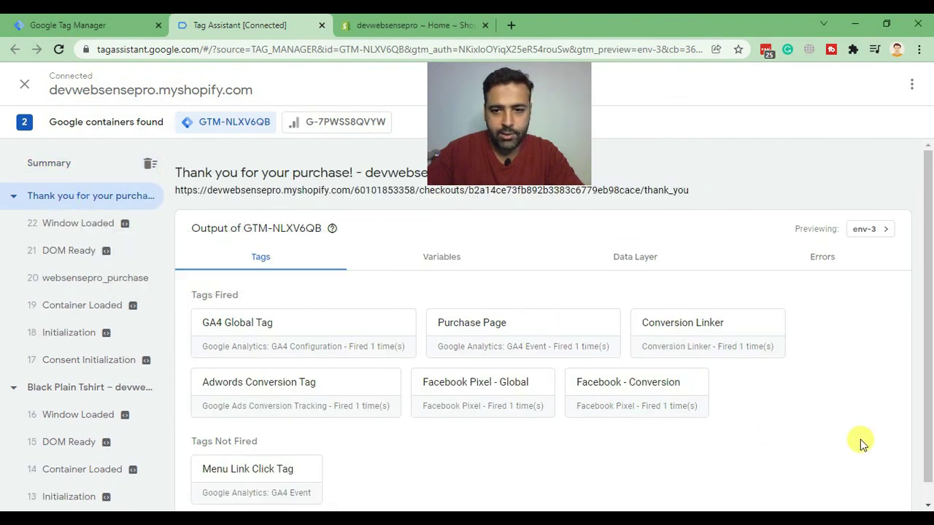
pyautogui.click(631, 400)
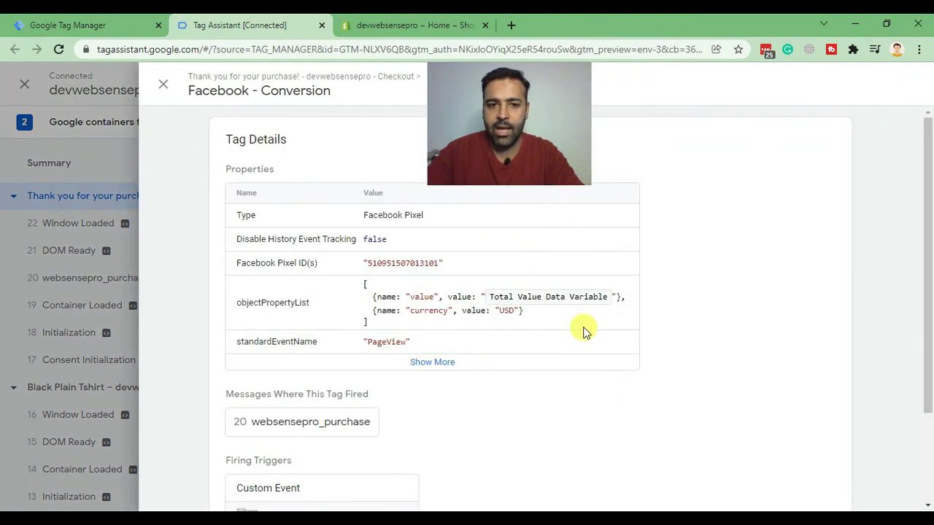
pyautogui.moveTo(522, 159); pyautogui.dragTo(850, 455)
pyautogui.click(340, 420)
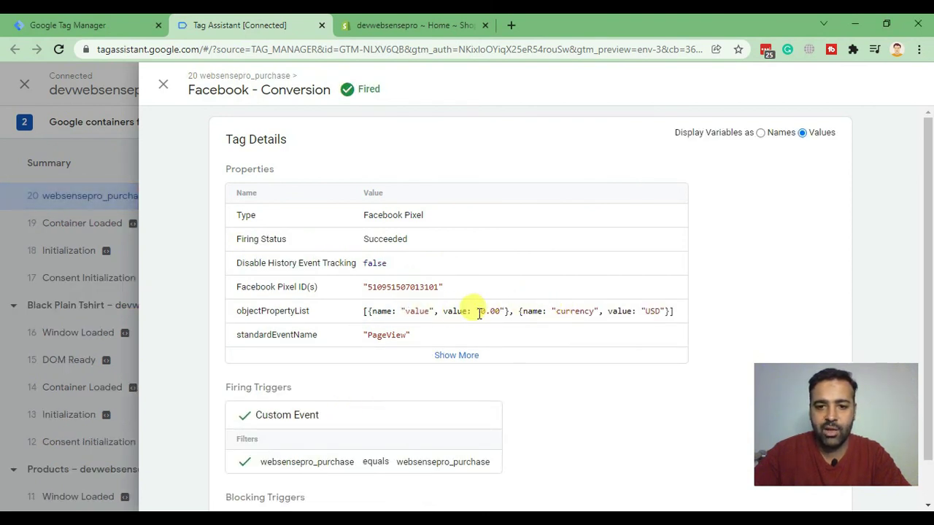
# Step: Compare the sent value 0.00 against the order's subtotal and total, then close the tag details
pyautogui.moveTo(480, 312); pyautogui.dragTo(496, 312)
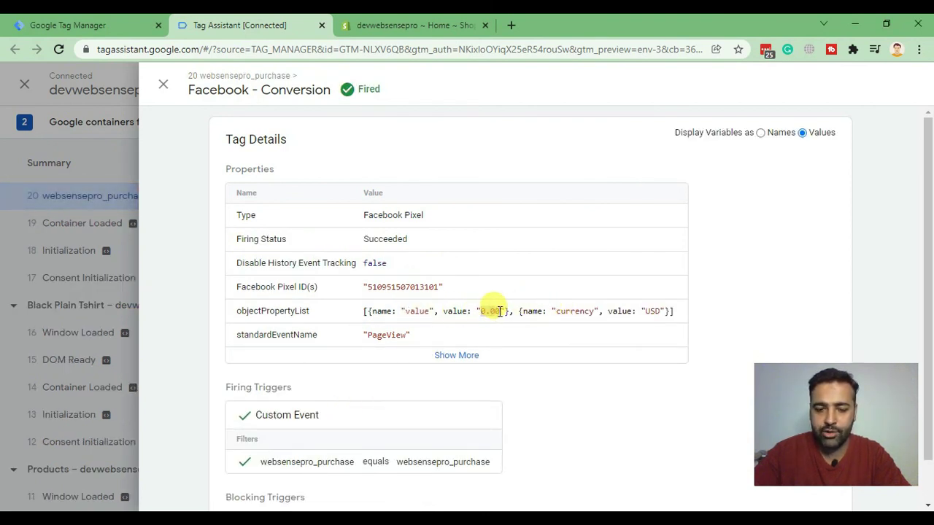
pyautogui.hotkey('alt', 'Tab')
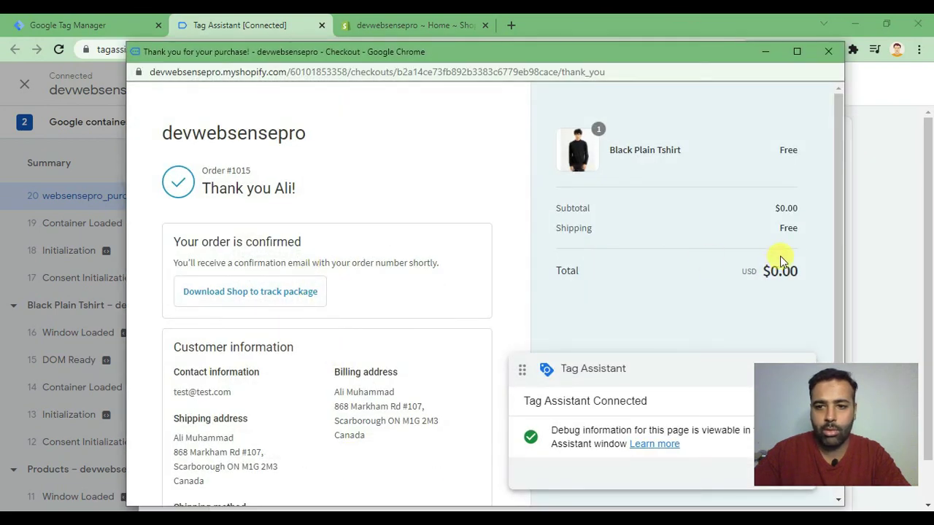
pyautogui.moveTo(801, 274); pyautogui.dragTo(787, 207)
pyautogui.click(779, 208)
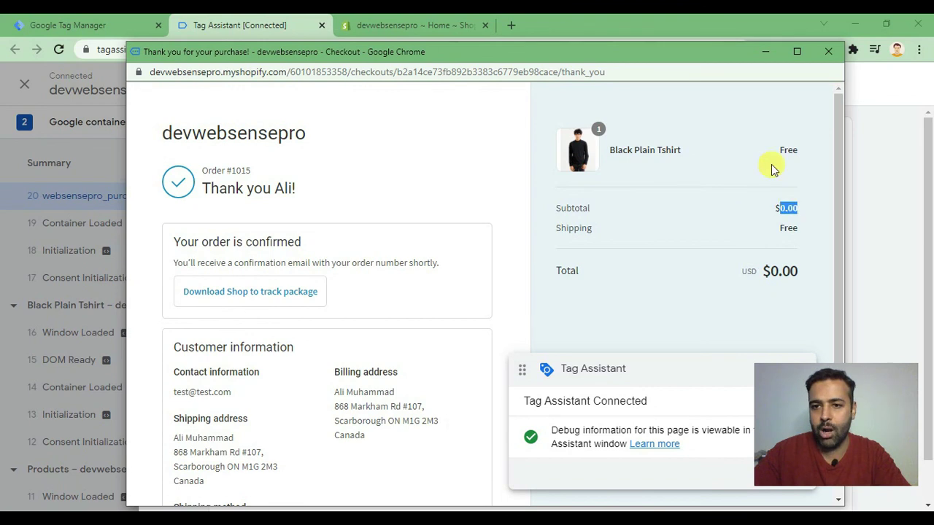
pyautogui.click(764, 51)
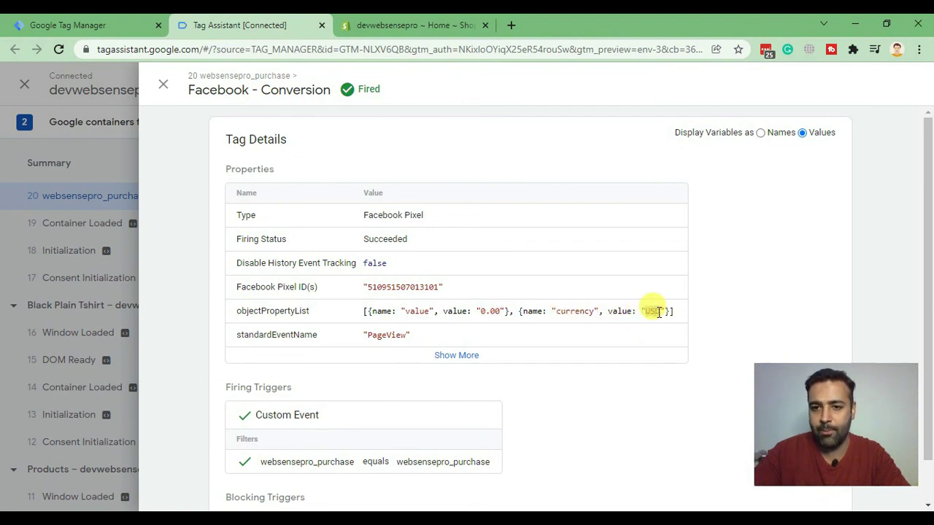
pyautogui.click(160, 82)
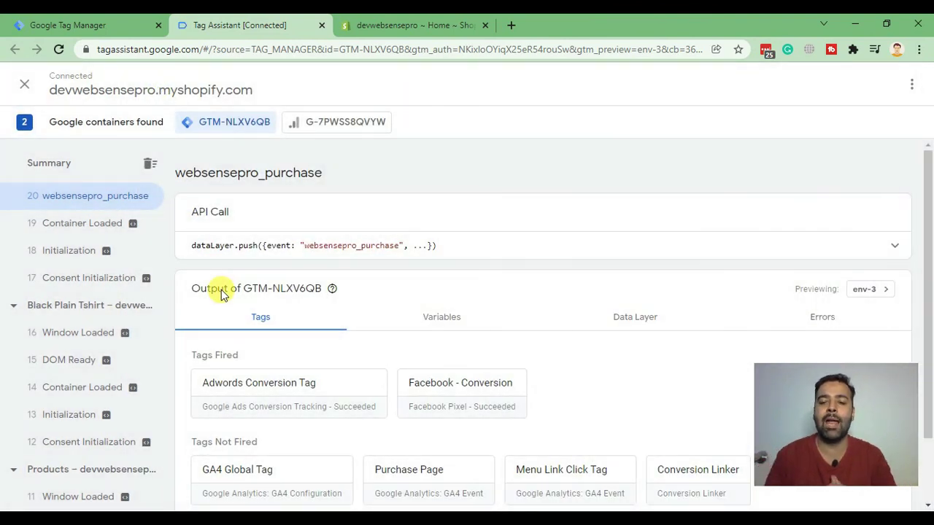